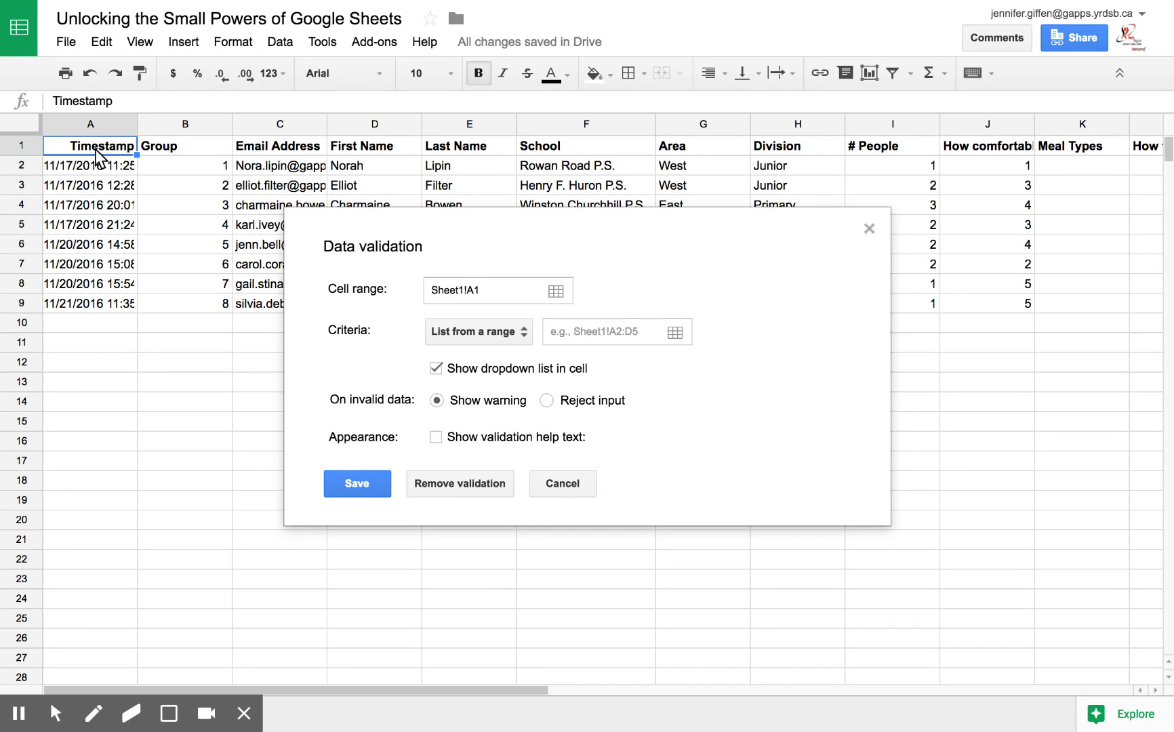
- Set the data validation's cell range to K2:K31 in the Meal Types column
drag(1060, 166, 1066, 312)
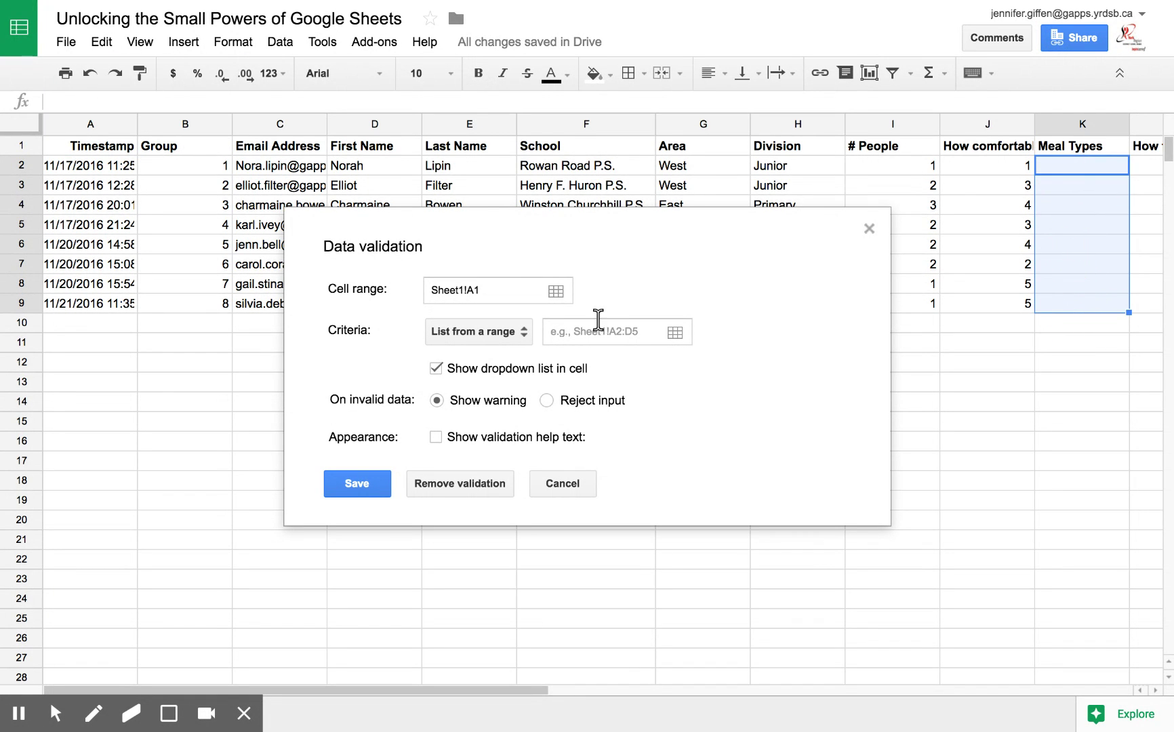
click(512, 291)
click(556, 292)
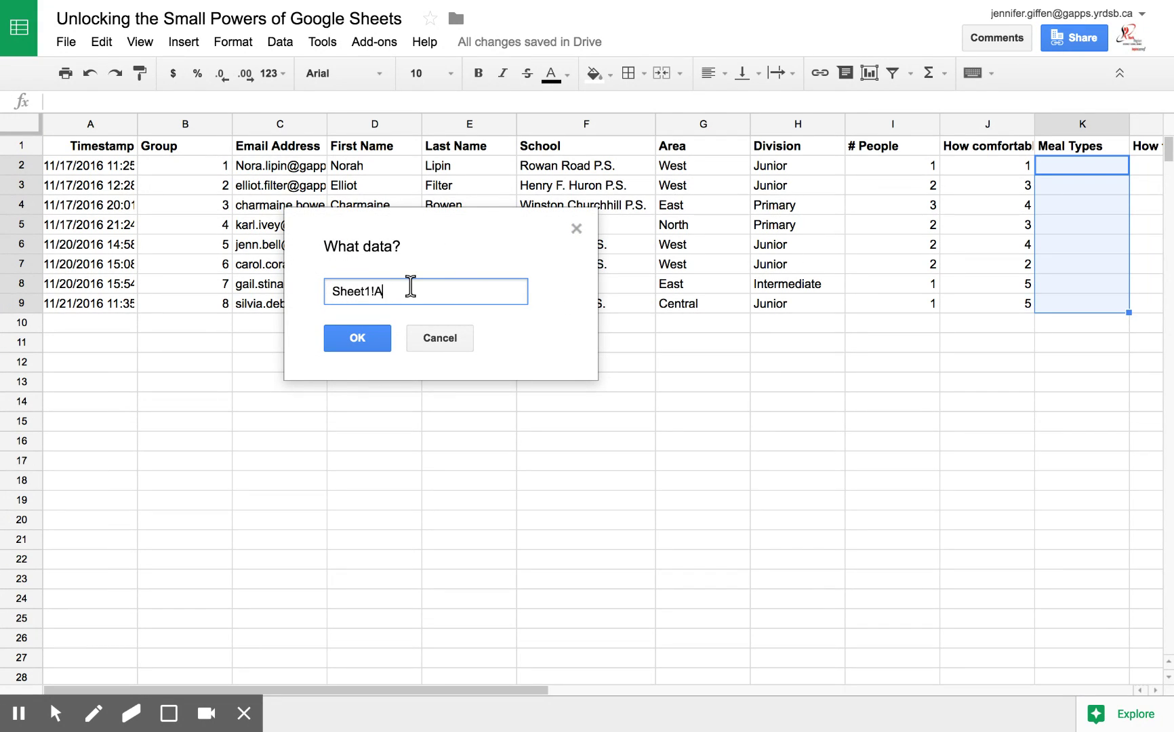
key(BackSpace)
key(BackSpace)
key(BackSpace)
key(BackSpace)
key(BackSpace)
key(BackSpace)
key(BackSpace)
key(BackSpace)
drag(1084, 166, 1090, 694)
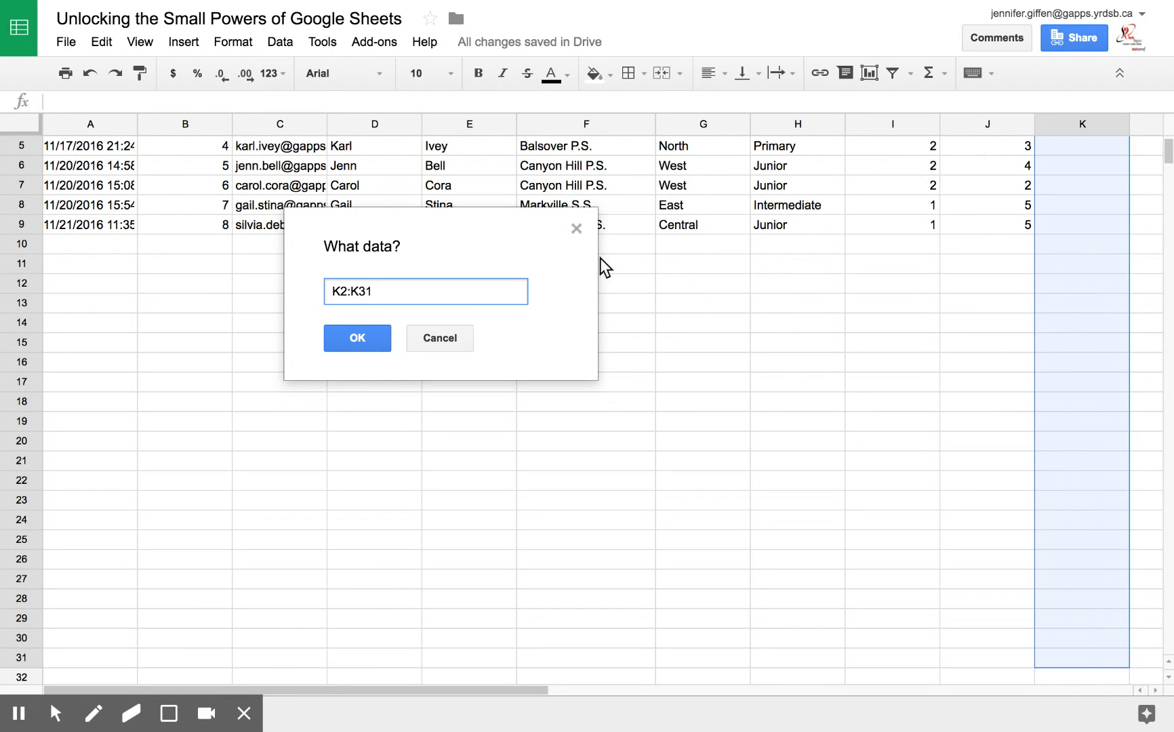
click(369, 341)
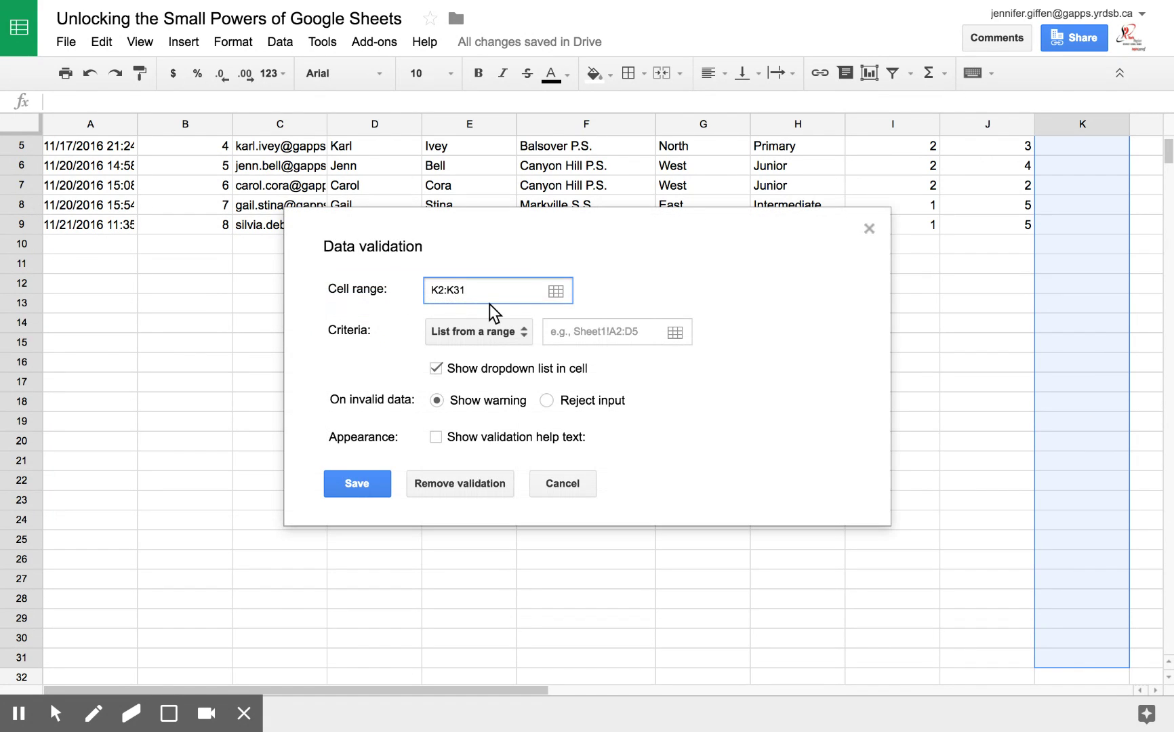
- Set the validation criteria to a list of items and enter Lactose Free and Vegetarian, separated by commas
click(524, 332)
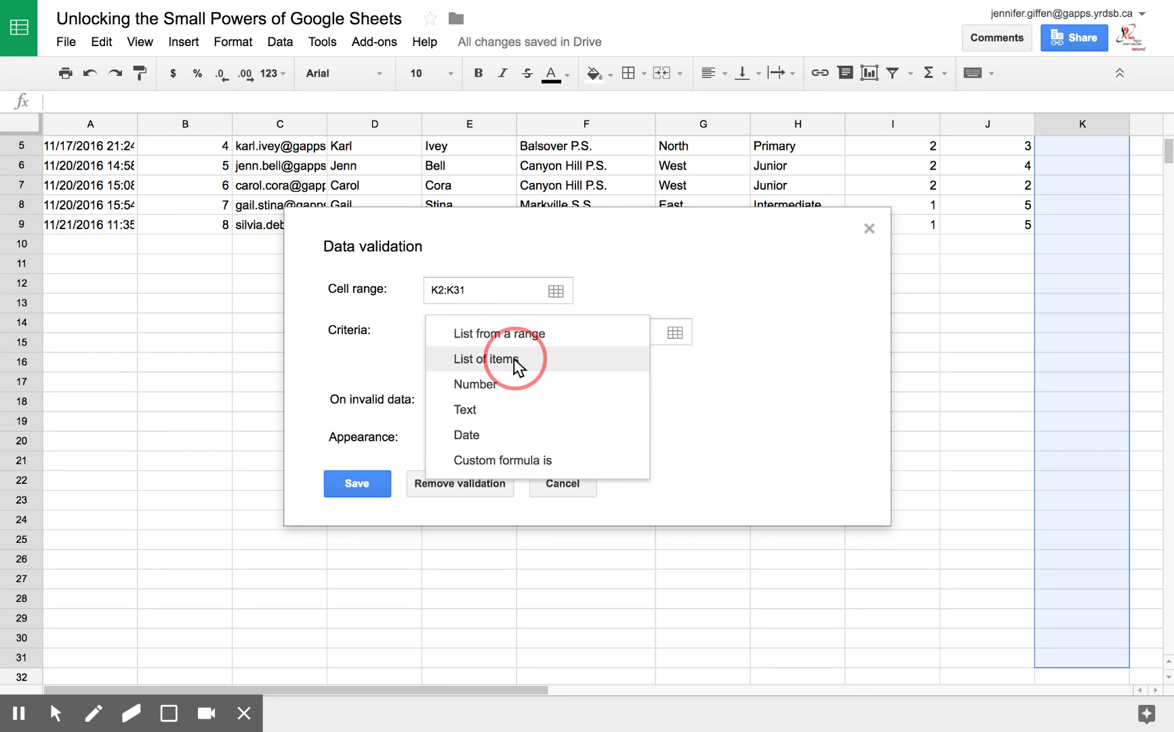
click(515, 363)
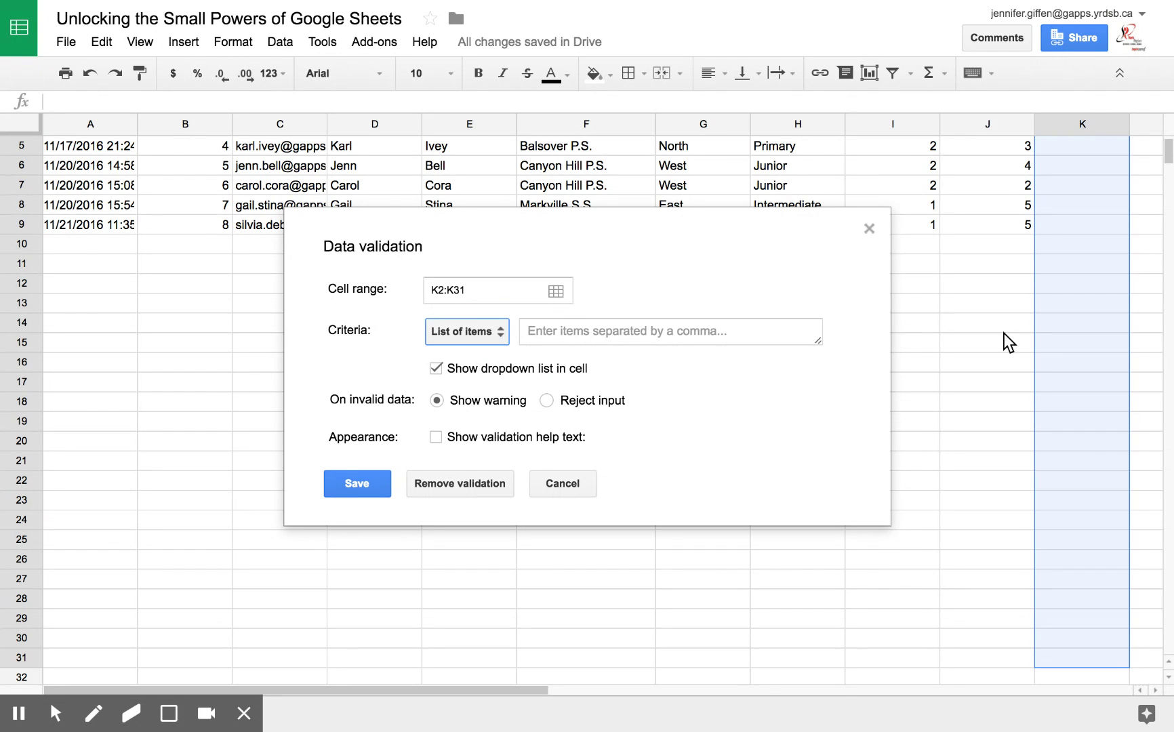
scroll(1004, 333, up, 3)
click(611, 333)
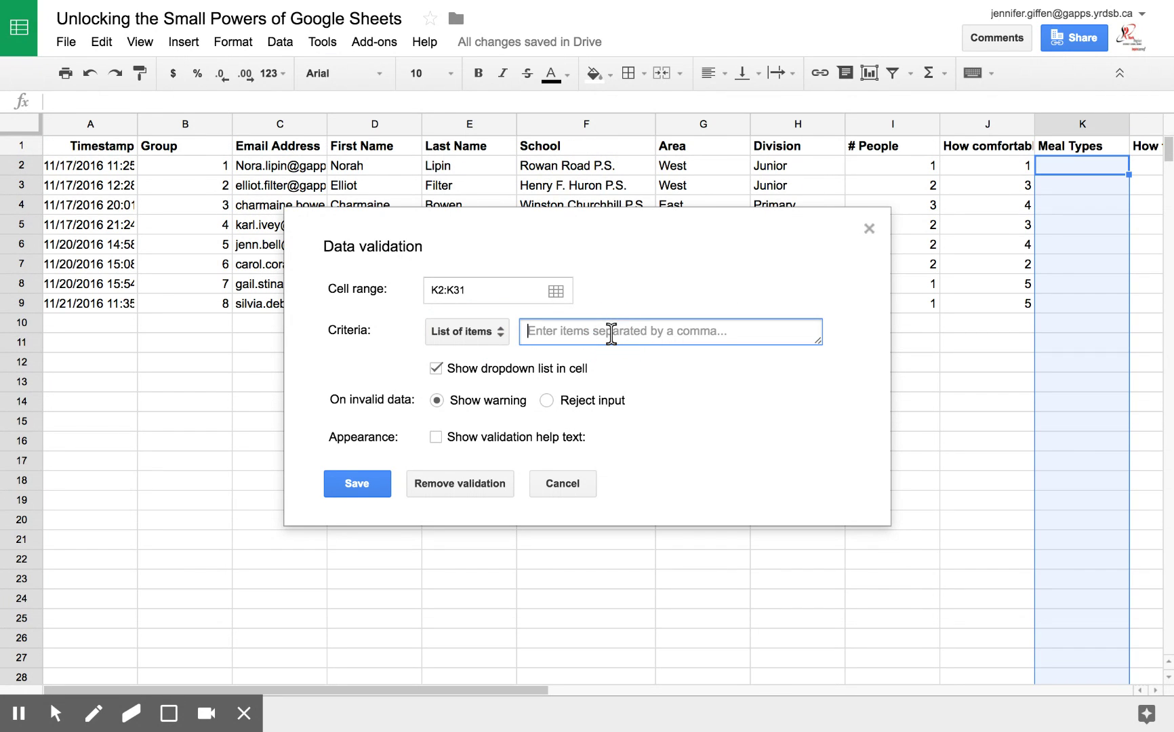
text(LActose)
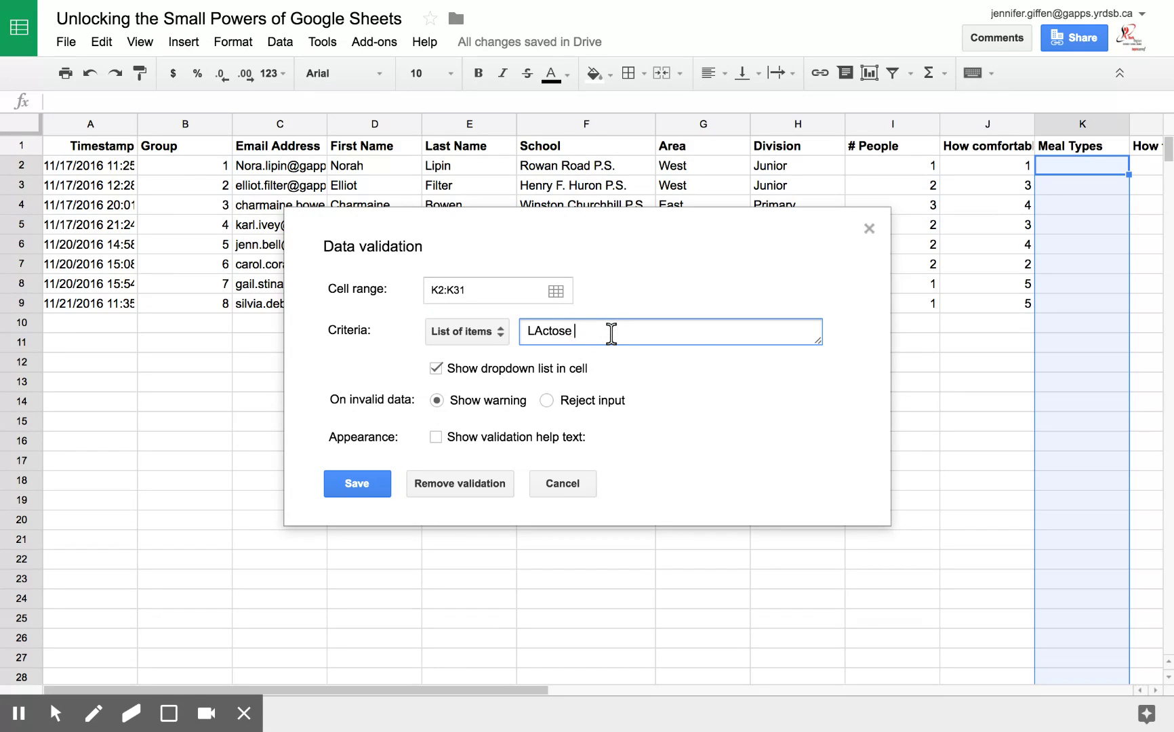
text( Free)
key(Up)
key(Right)
key(BackSpace)
text(a)
key(Down)
text(, Vegetarian, )
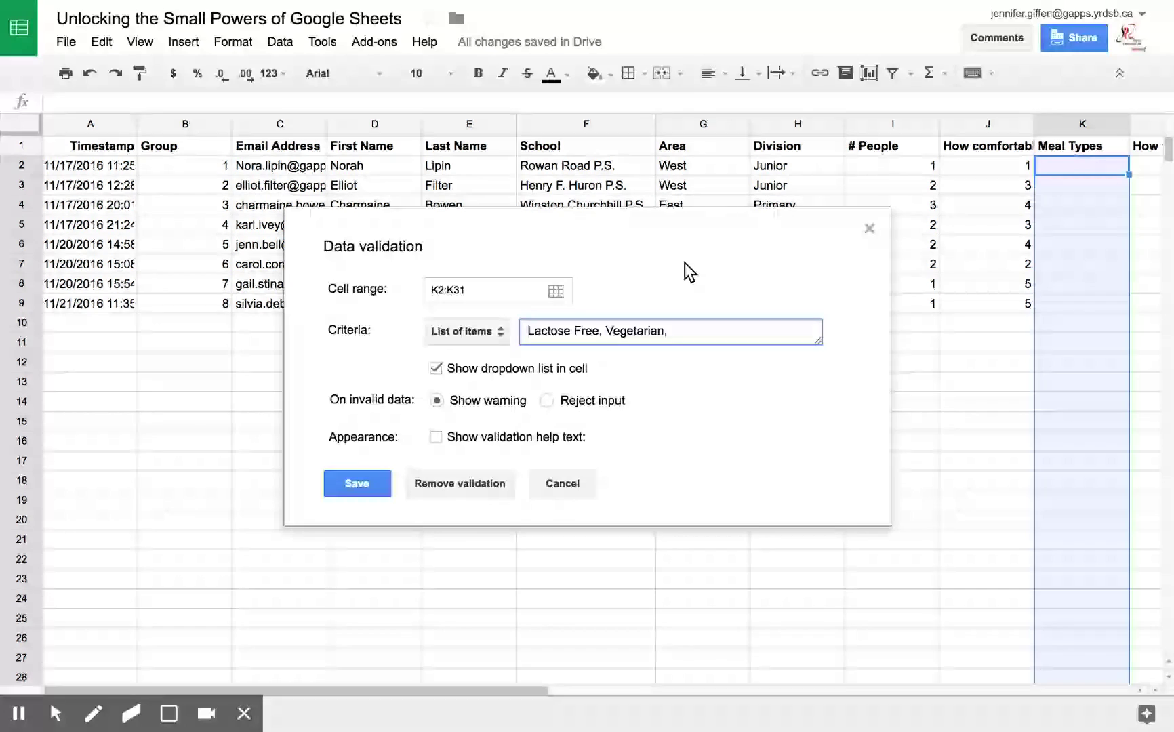
- Add Kosher as the third item of the validation list and save the rule
text(KOsher)
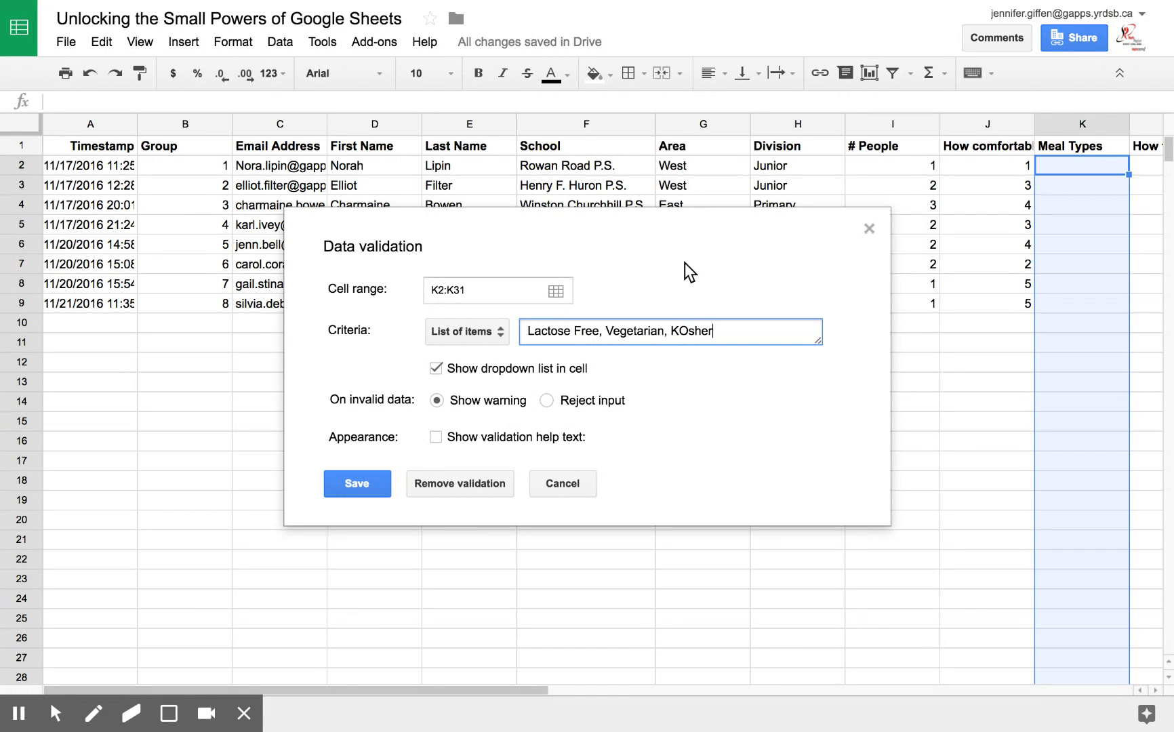
key(Left)
key(Left)
key(Left)
key(Left)
key(BackSpace)
text(o)
click(371, 480)
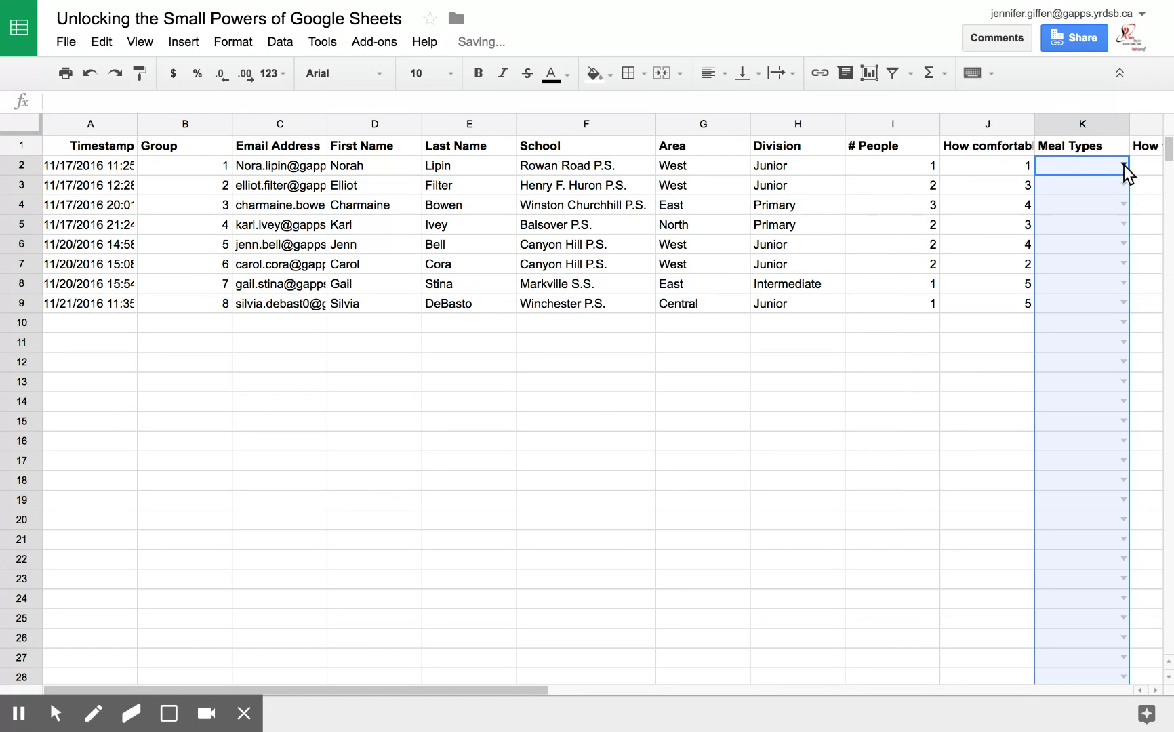
- Choose Vegetarian as the meal type in cells K2 and K4
click(1122, 164)
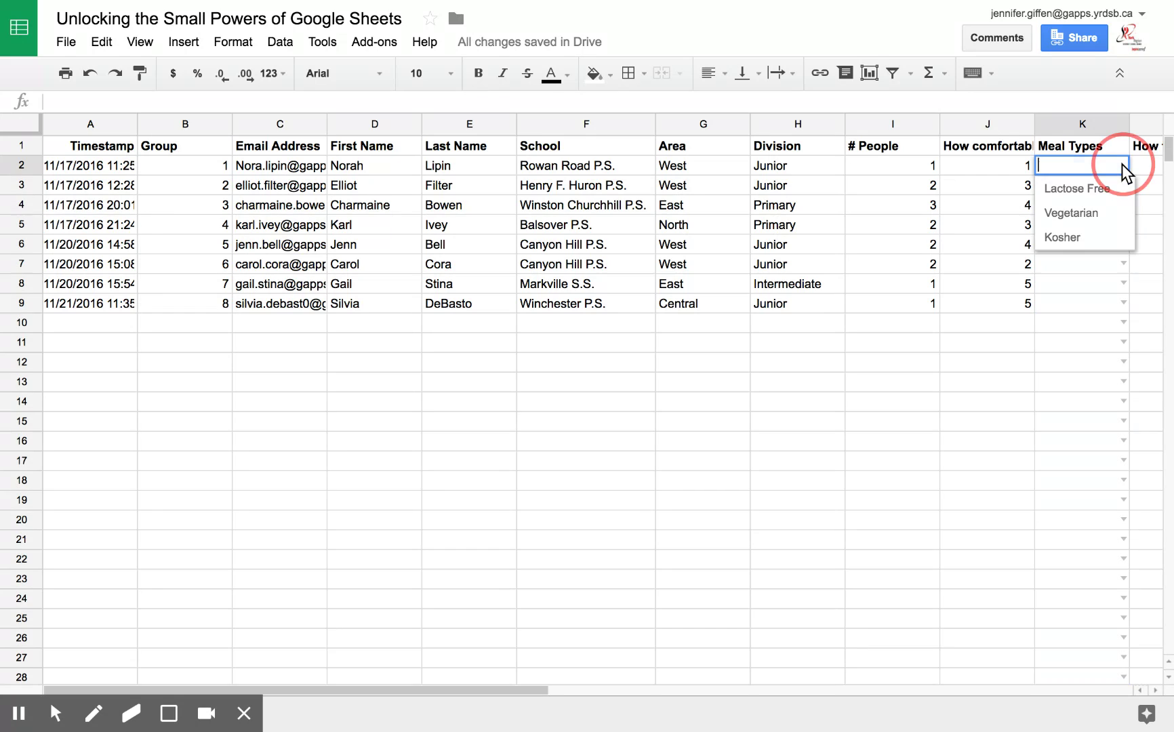
click(1091, 207)
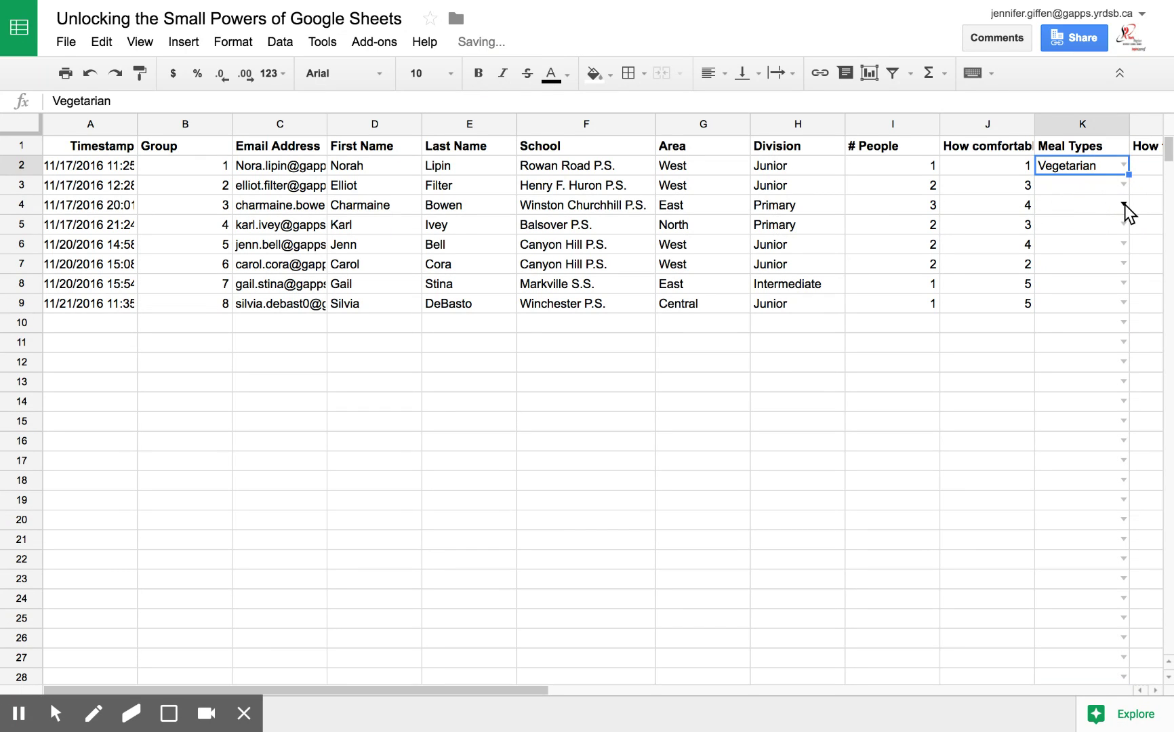
click(1123, 205)
click(1070, 249)
- Enter the unlisted meal type Halal in cell K6 and view the cell's validation note
click(1090, 243)
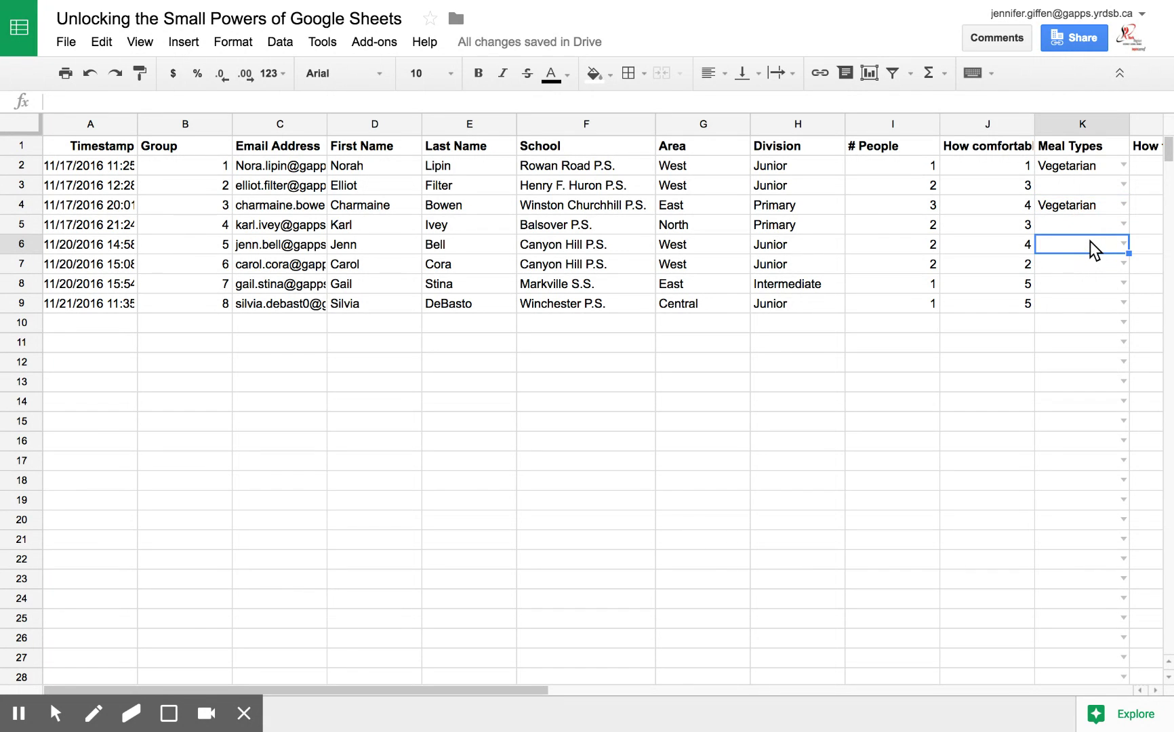
text(Halal)
key(Return)
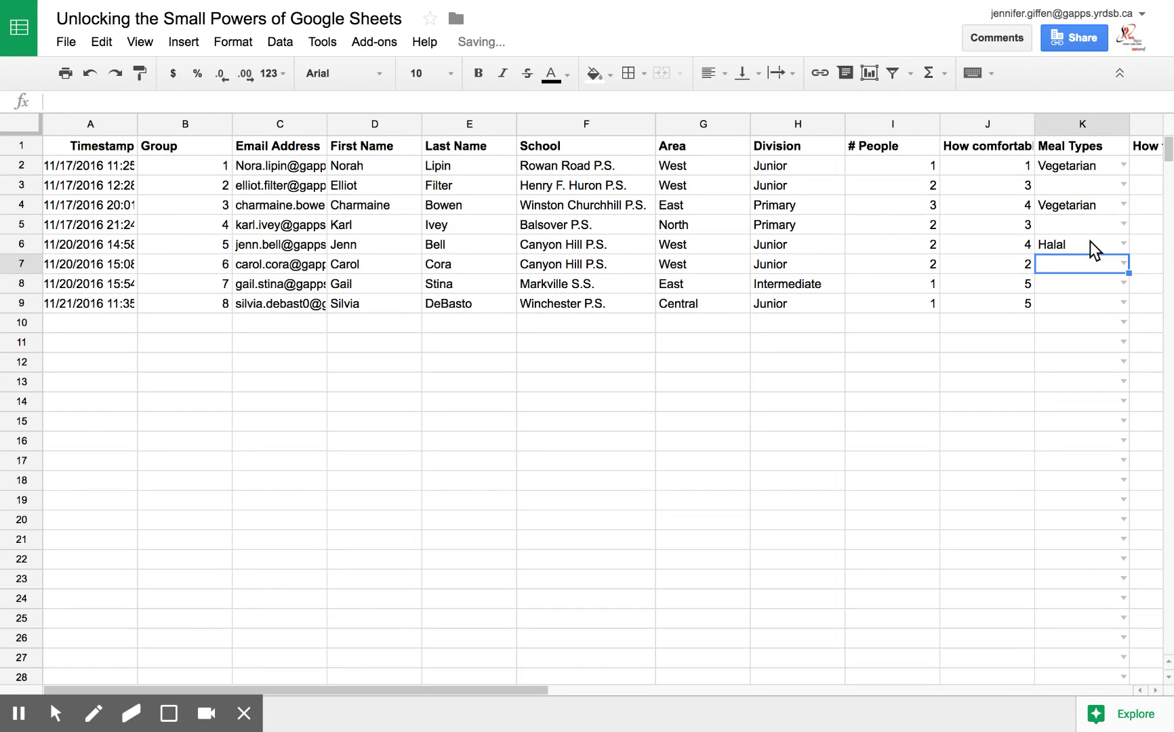
mouse_move(1128, 240)
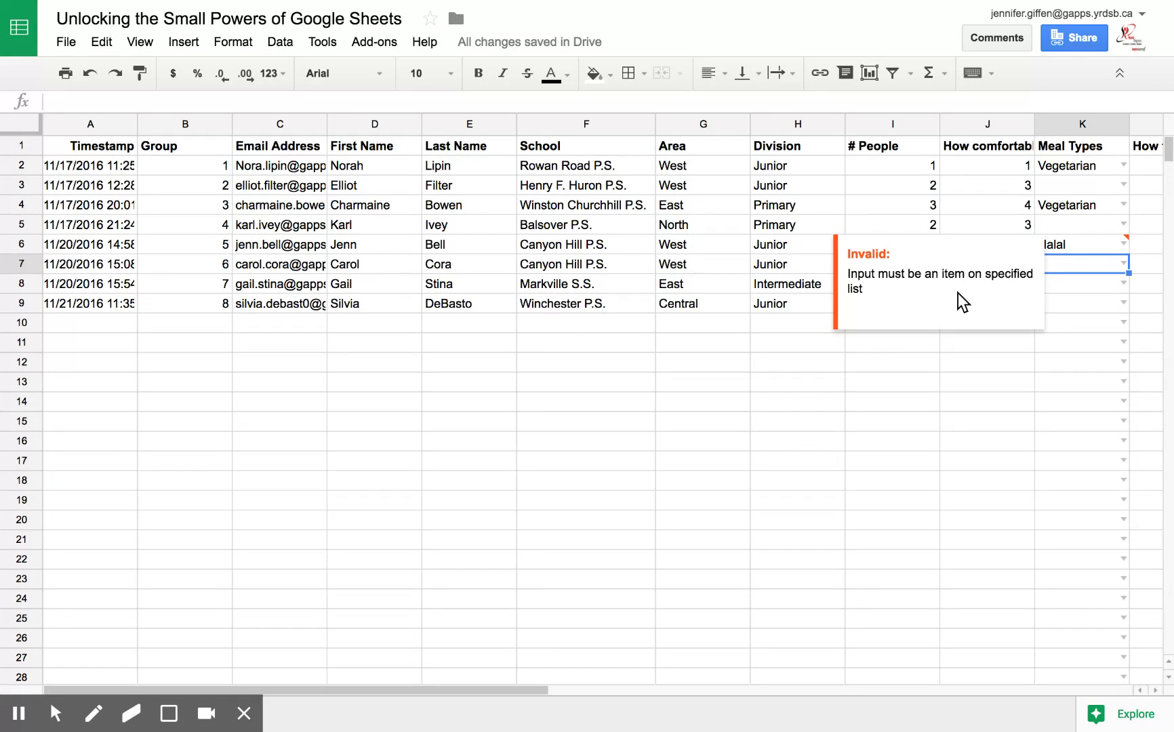
- Change the validation rule on K2:K31 to reject invalid input and save it
drag(1083, 165, 1067, 559)
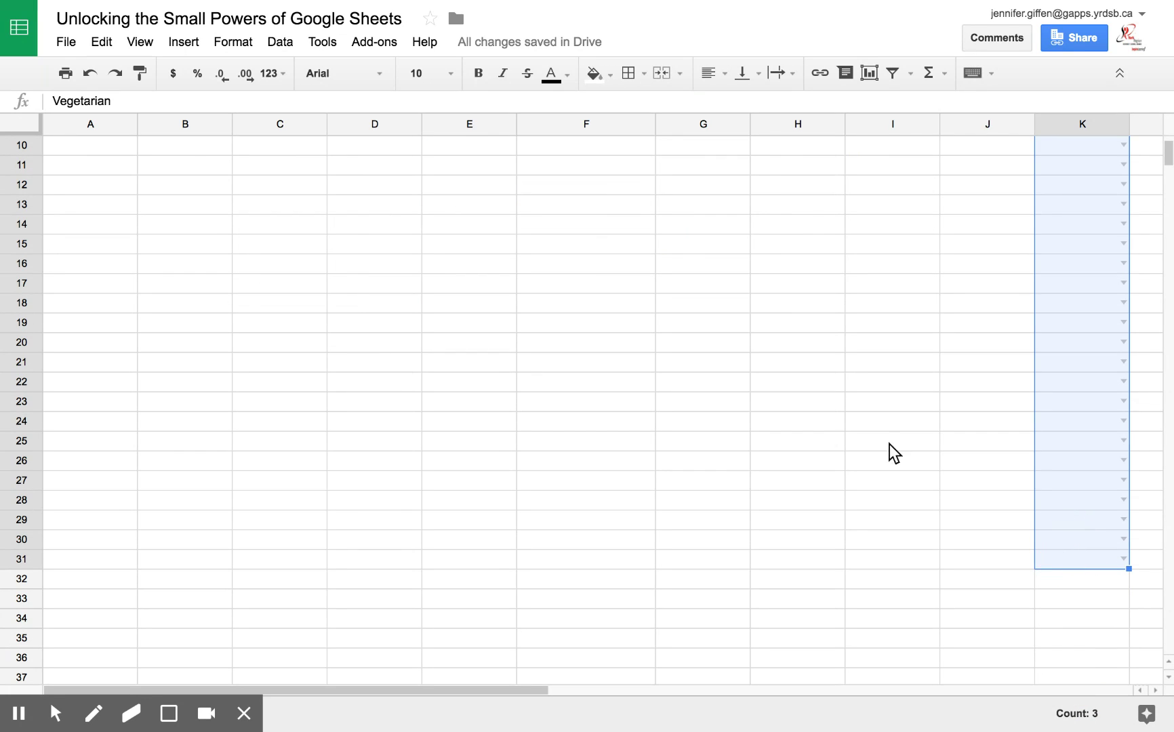
click(291, 47)
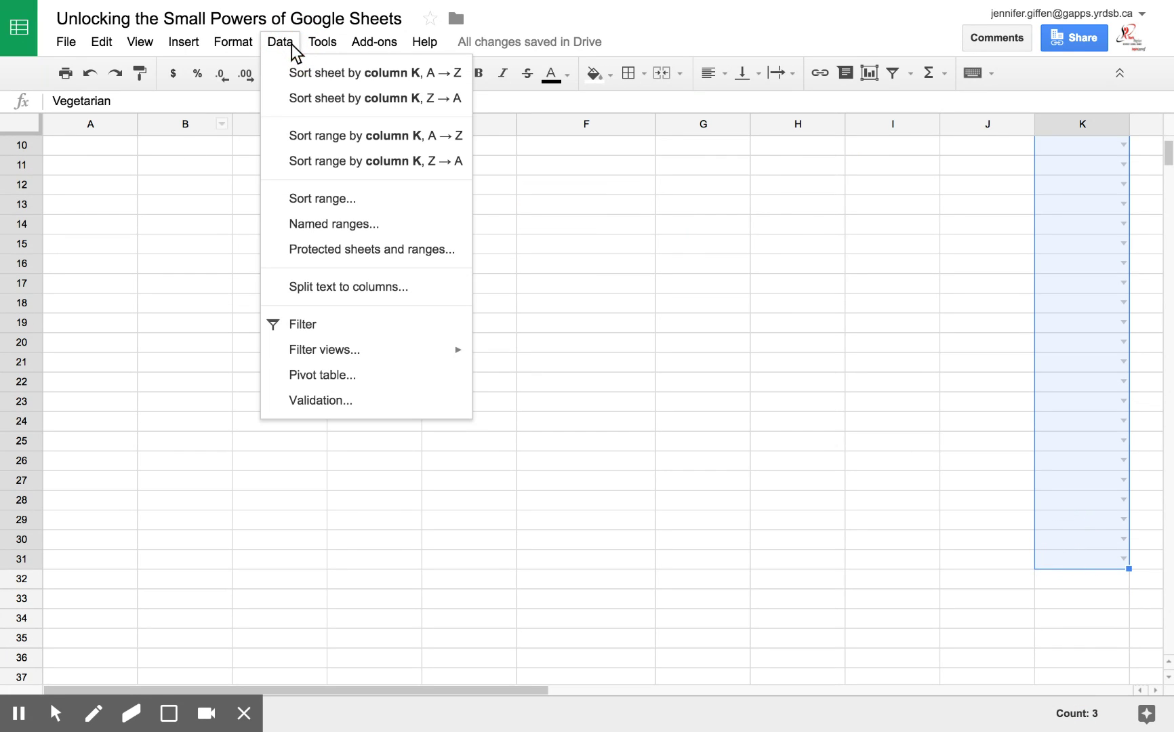
click(327, 402)
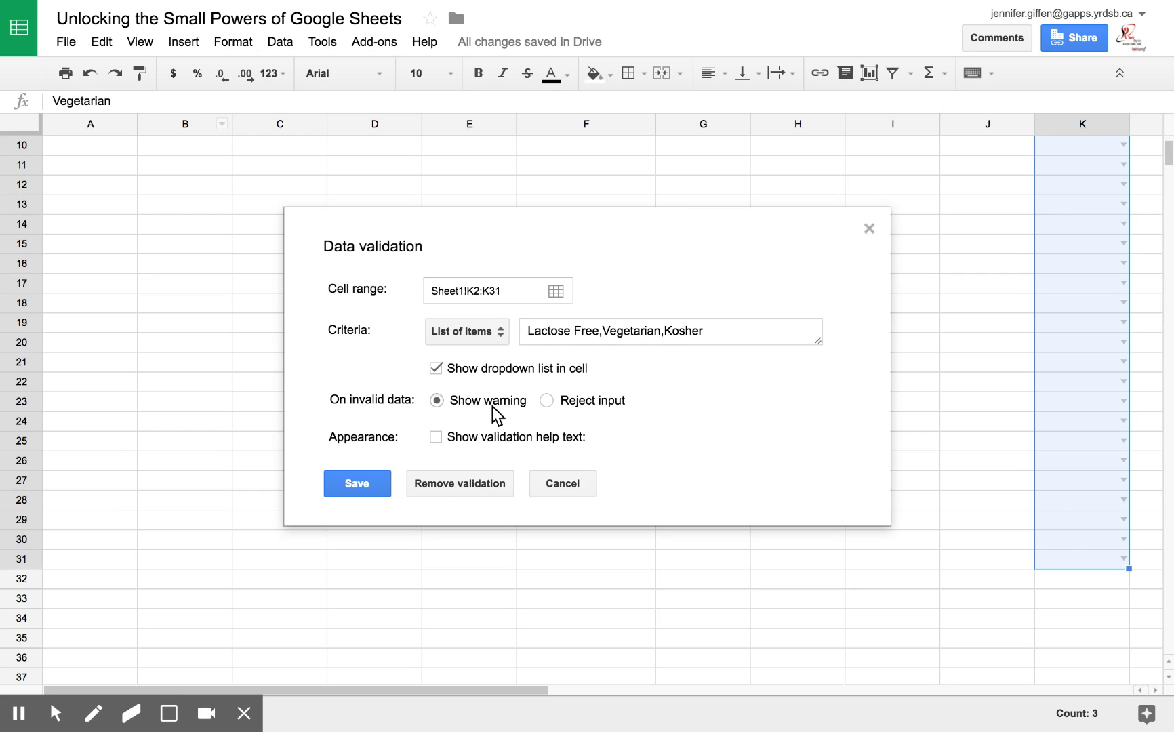
click(547, 401)
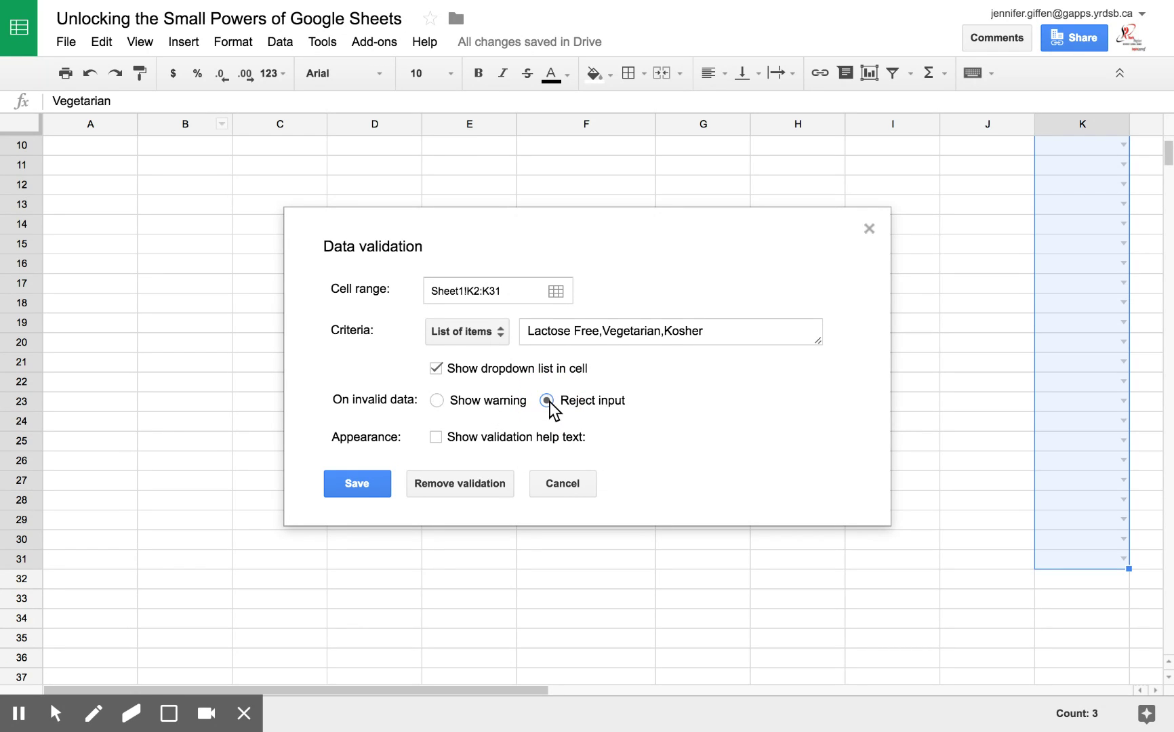
click(374, 484)
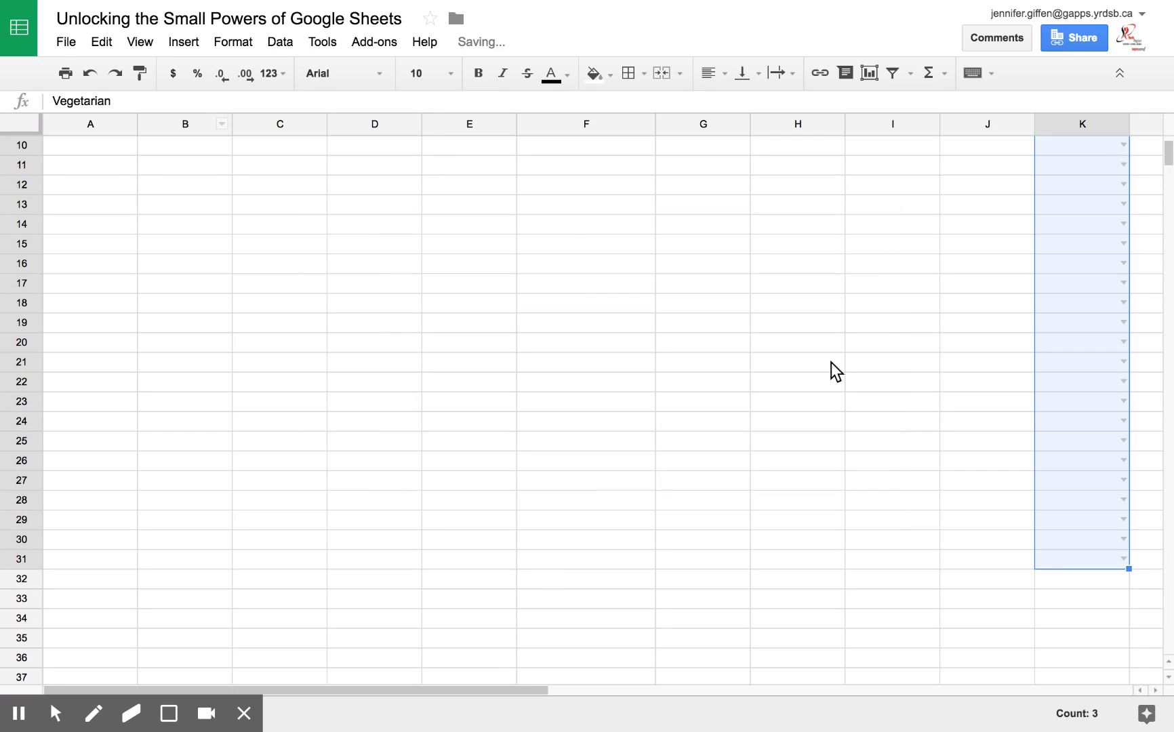
- Clear Halal from cell K6, try to enter it again, and dismiss the resulting message
scroll(943, 370, up, 1)
scroll(943, 366, up, 3)
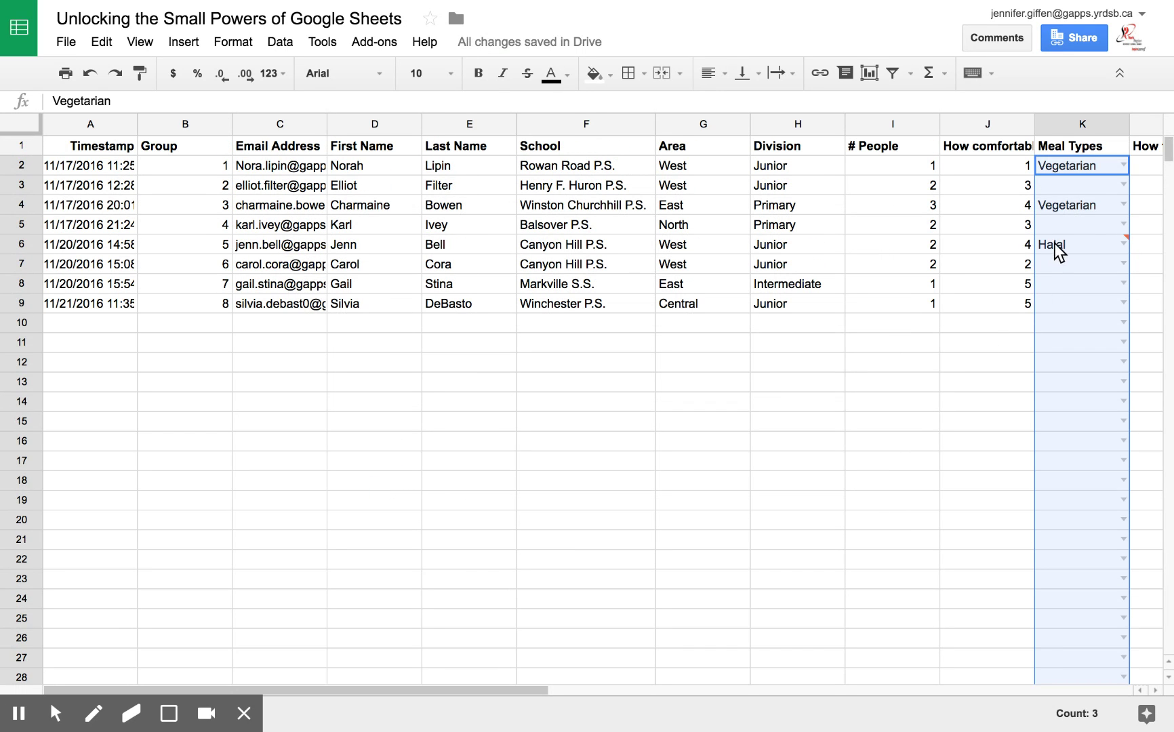
click(1055, 244)
key(Delete)
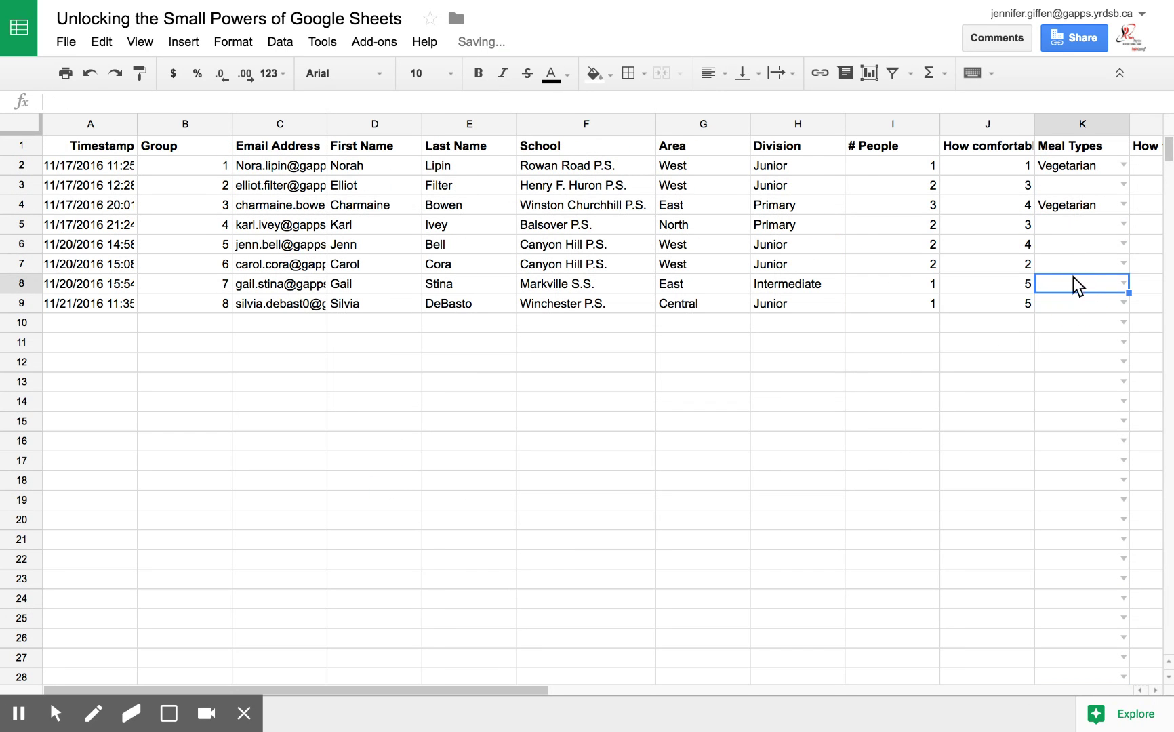
text(Halal)
key(Return)
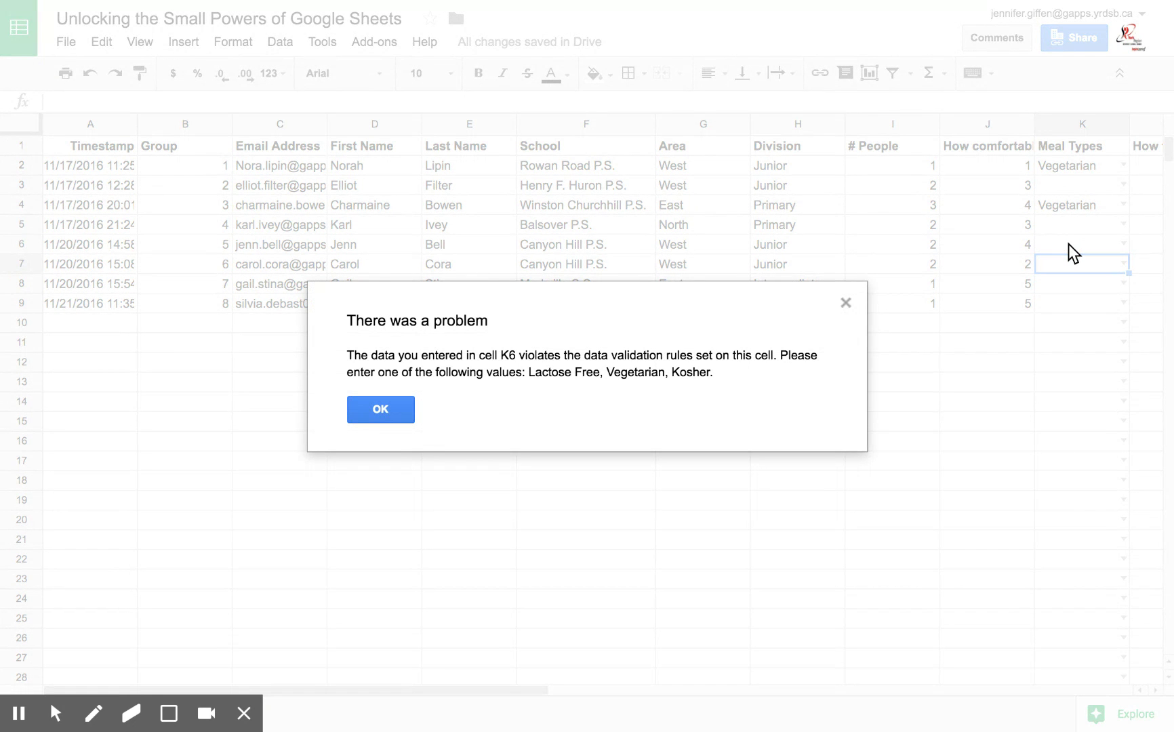
click(377, 410)
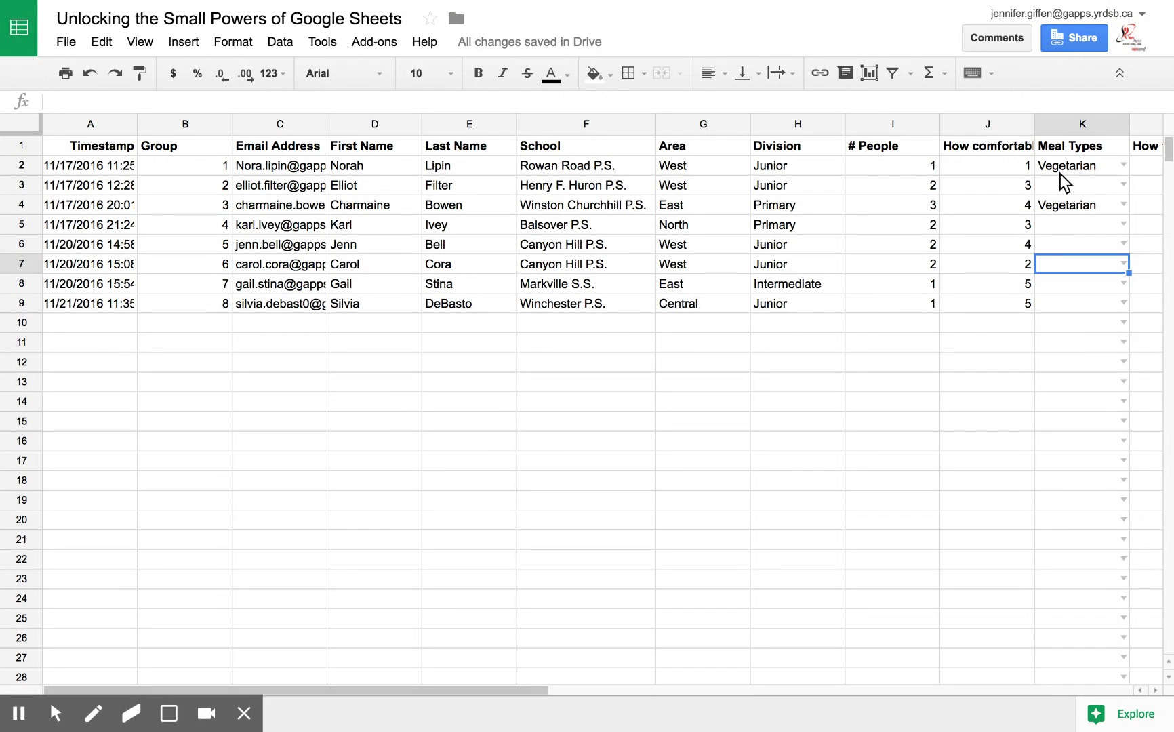
- Examine the meal options offered in cell K2 and look over the neighbouring columns
click(1061, 172)
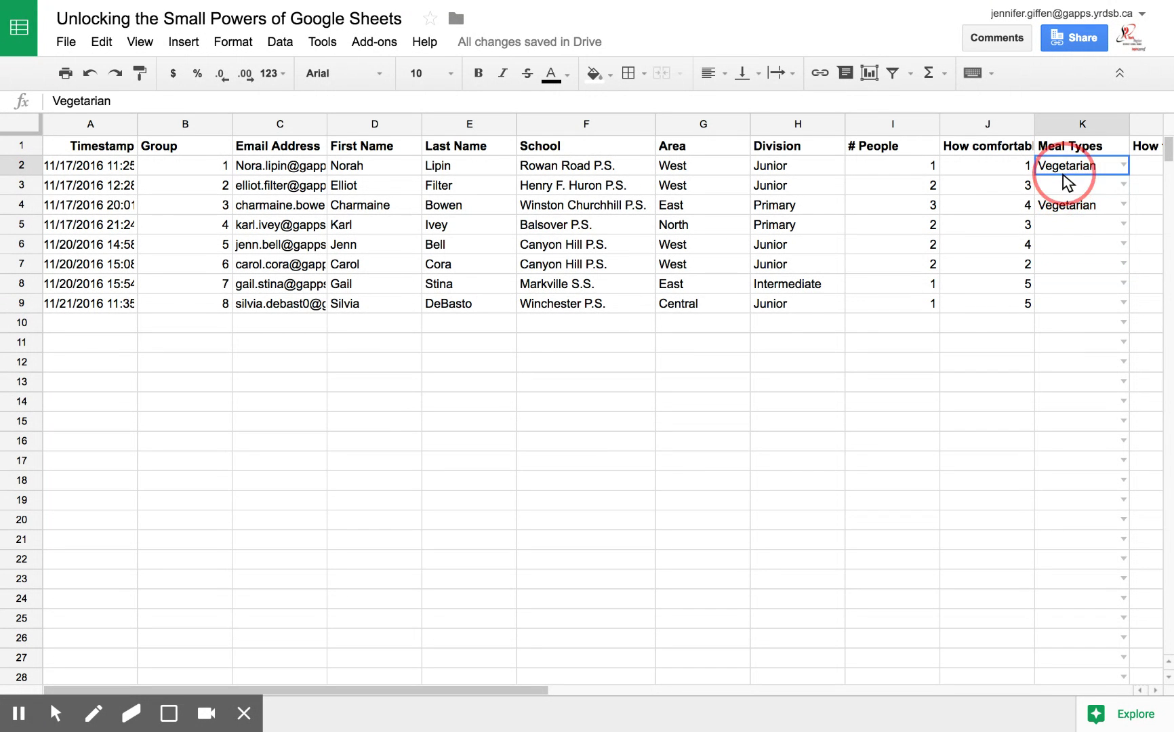
click(1123, 165)
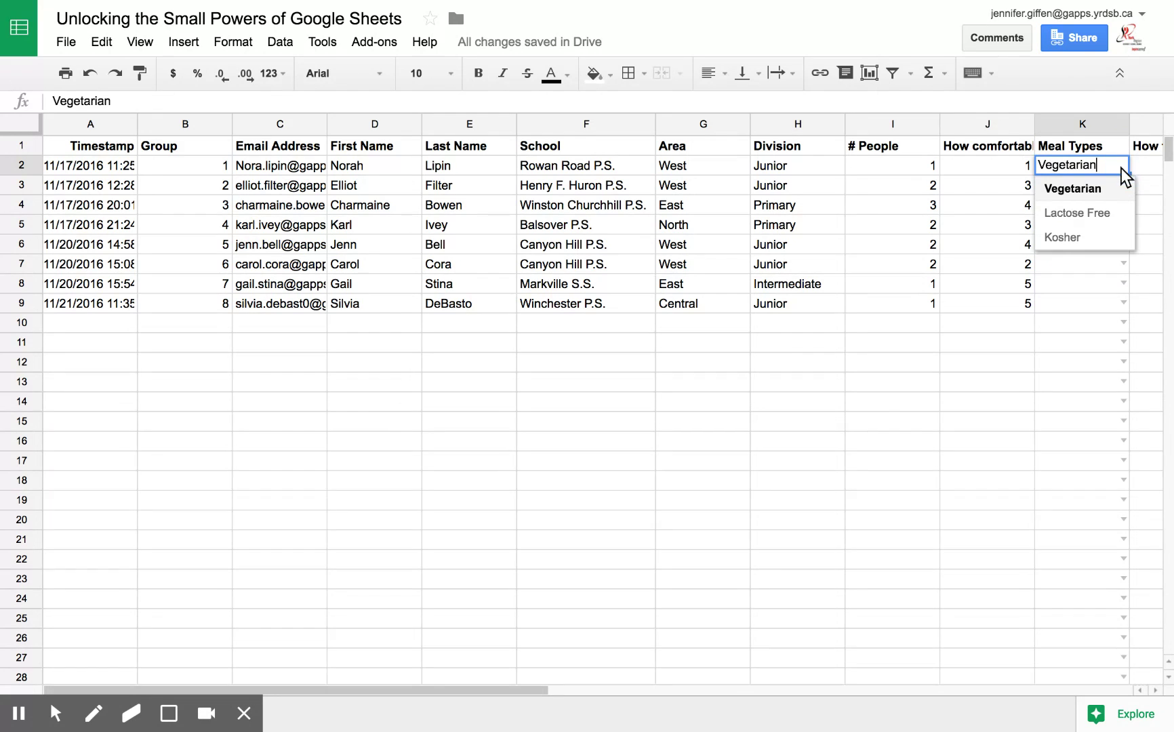
click(885, 405)
scroll(884, 404, right, 2)
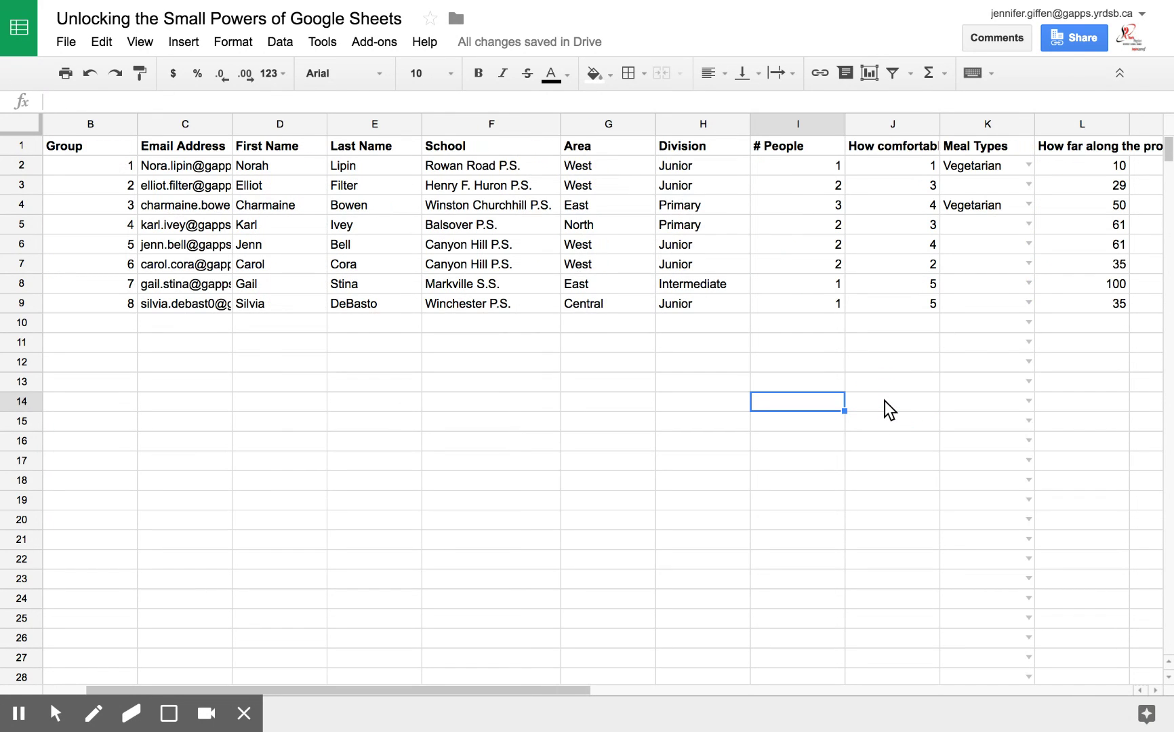
scroll(884, 401, right, 1)
scroll(884, 401, left, 2)
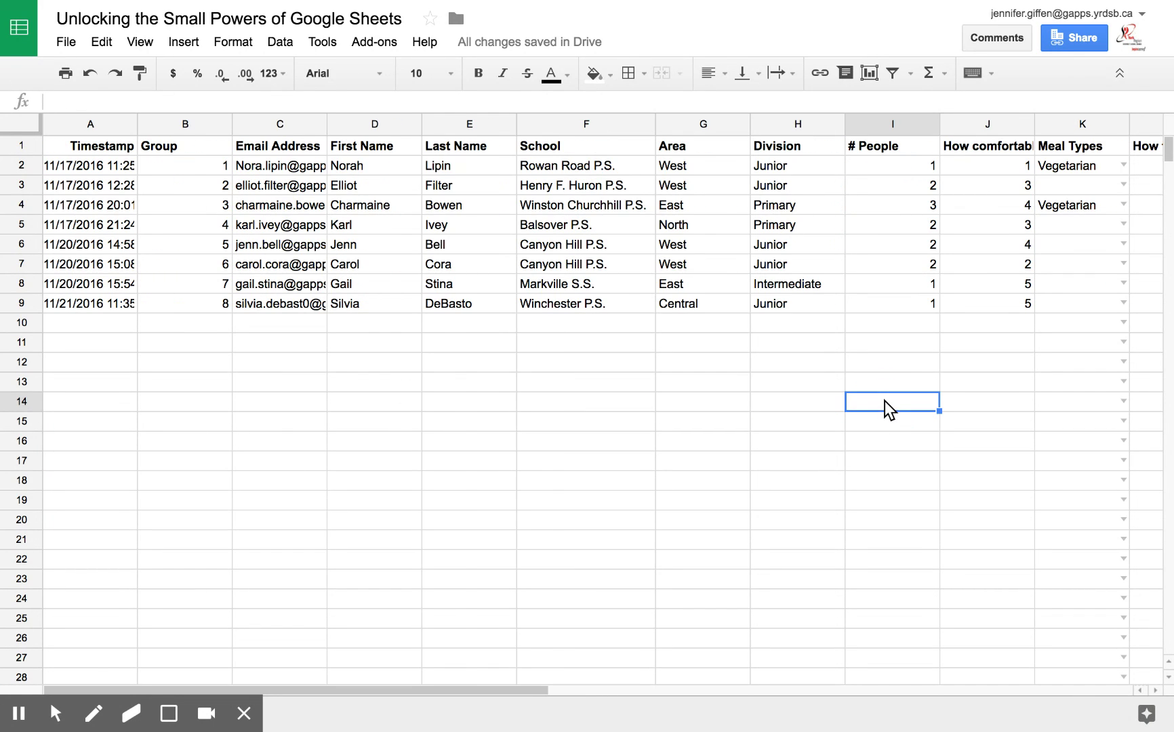
- Enter Vegetarian in cell A14 and Lactose Free in cell A15
click(115, 400)
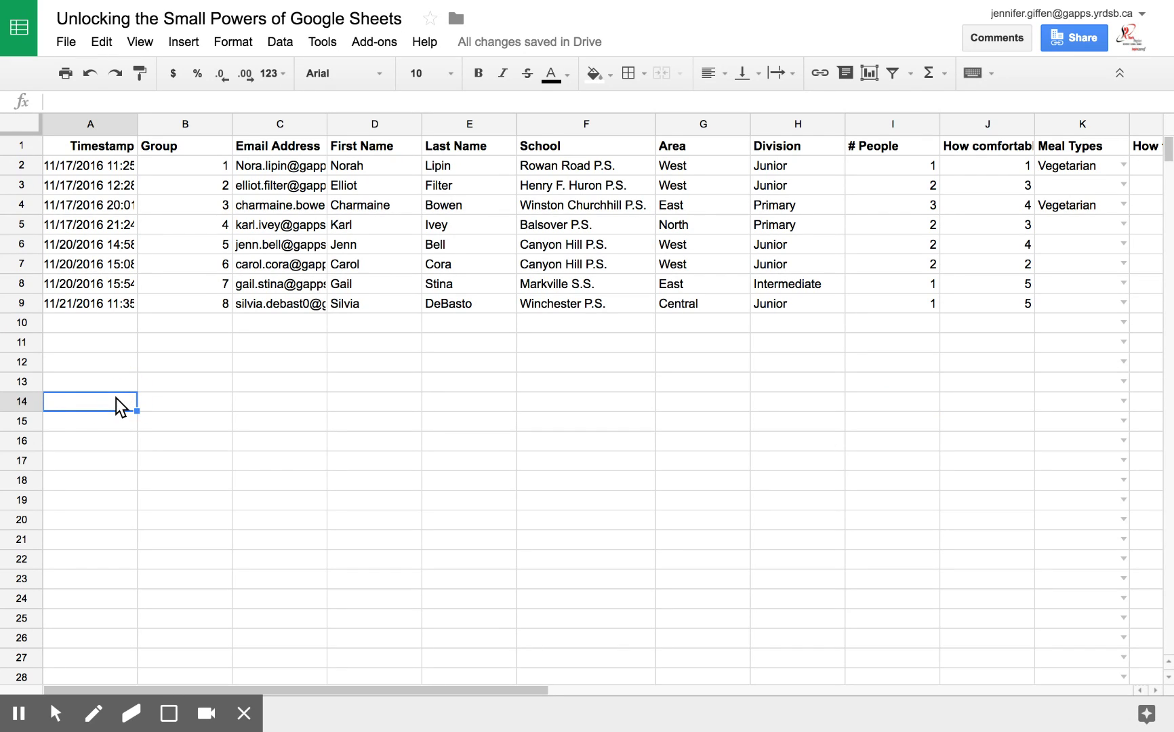
text(Vegetaria)
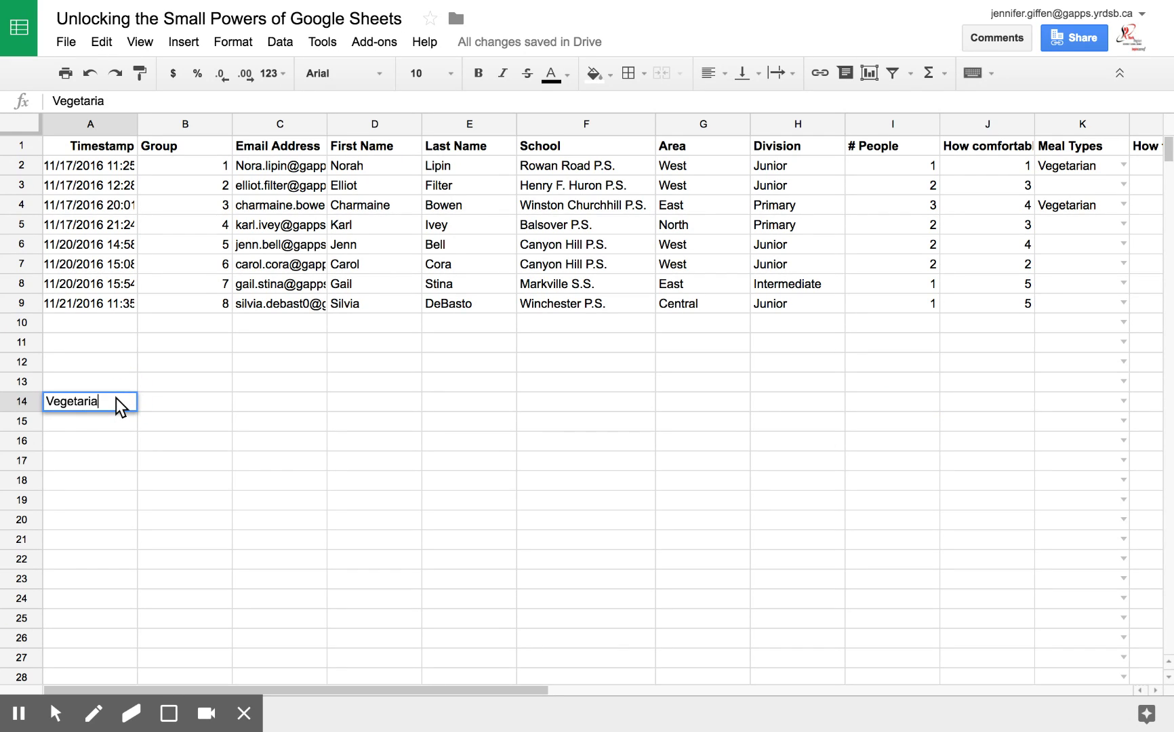
text(n)
key(Return)
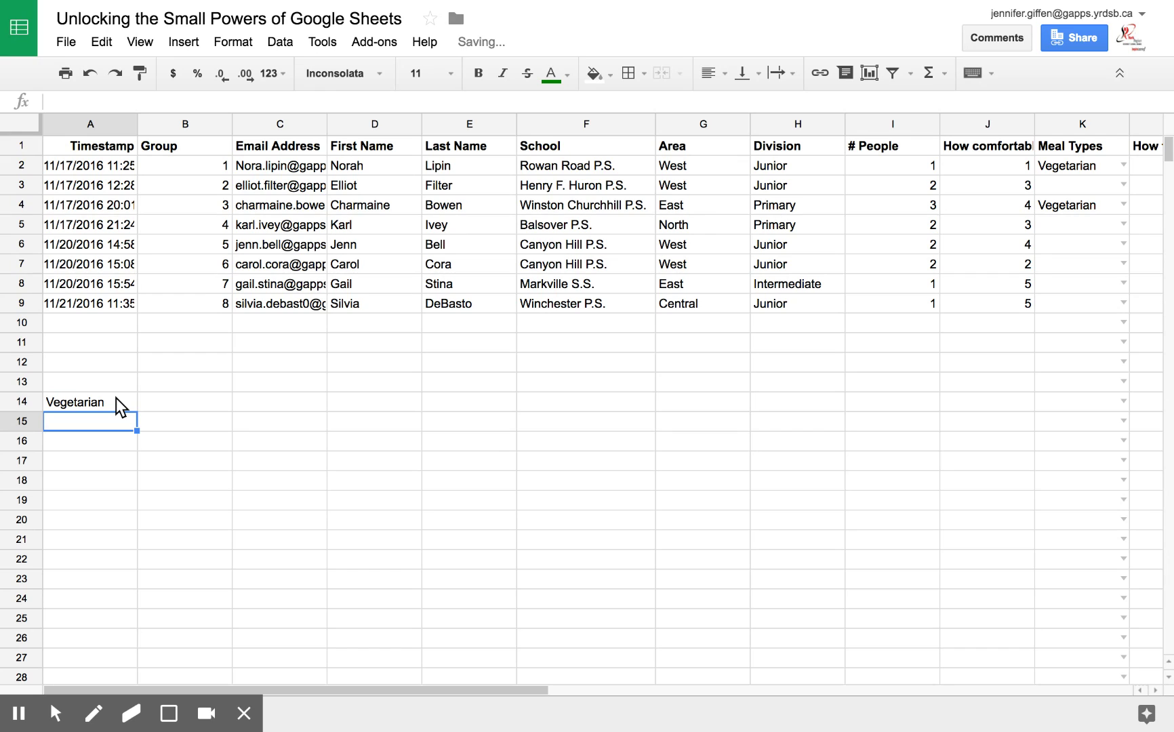
text(Lactose )
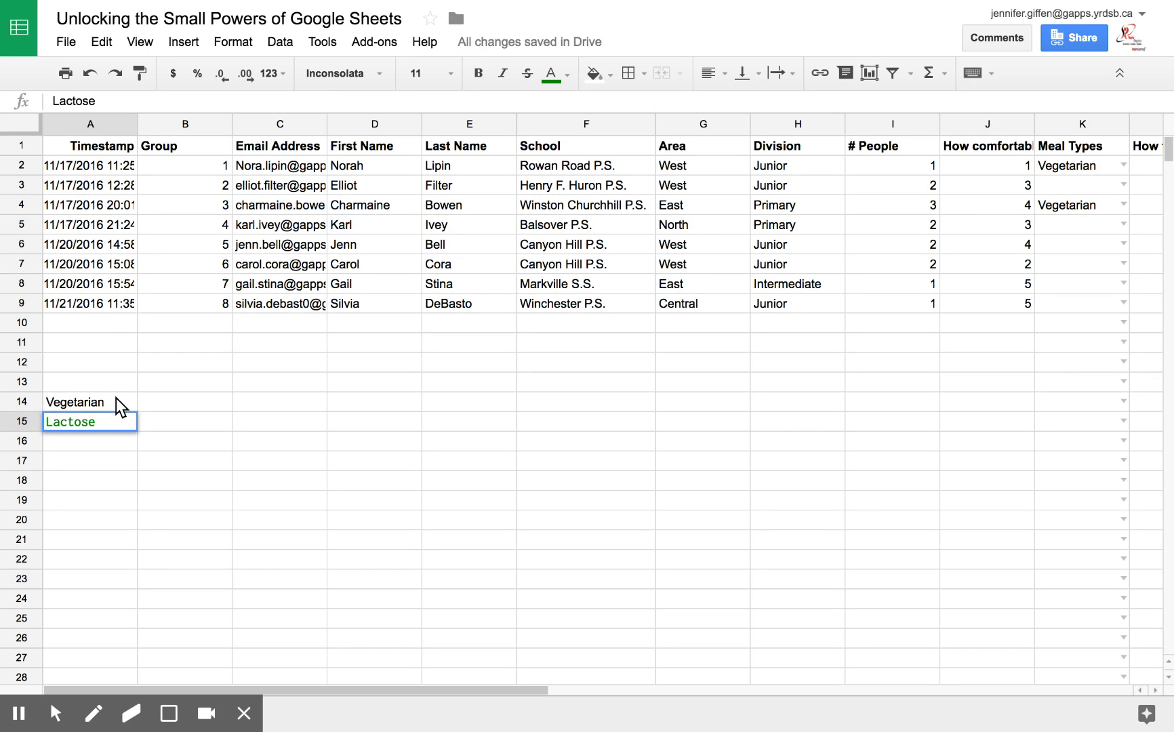
text(Free)
key(Return)
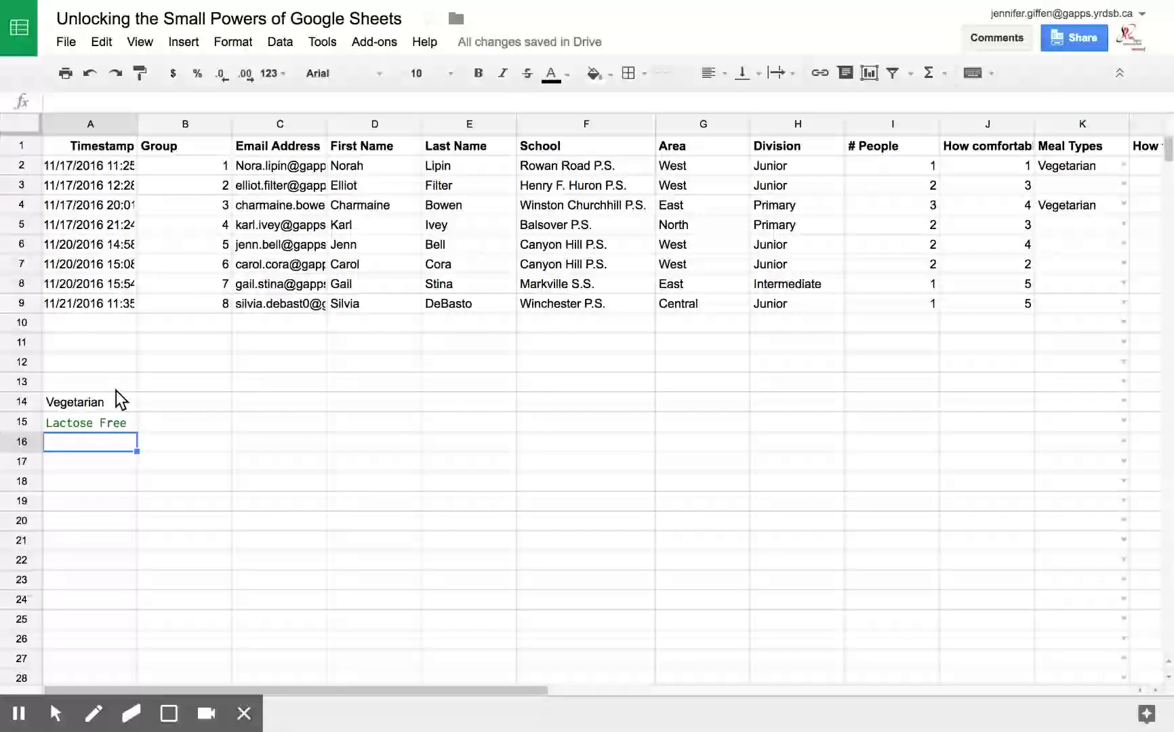
- Check the meal options offered in cell K5 and enter Kosher in cell A16
click(1123, 223)
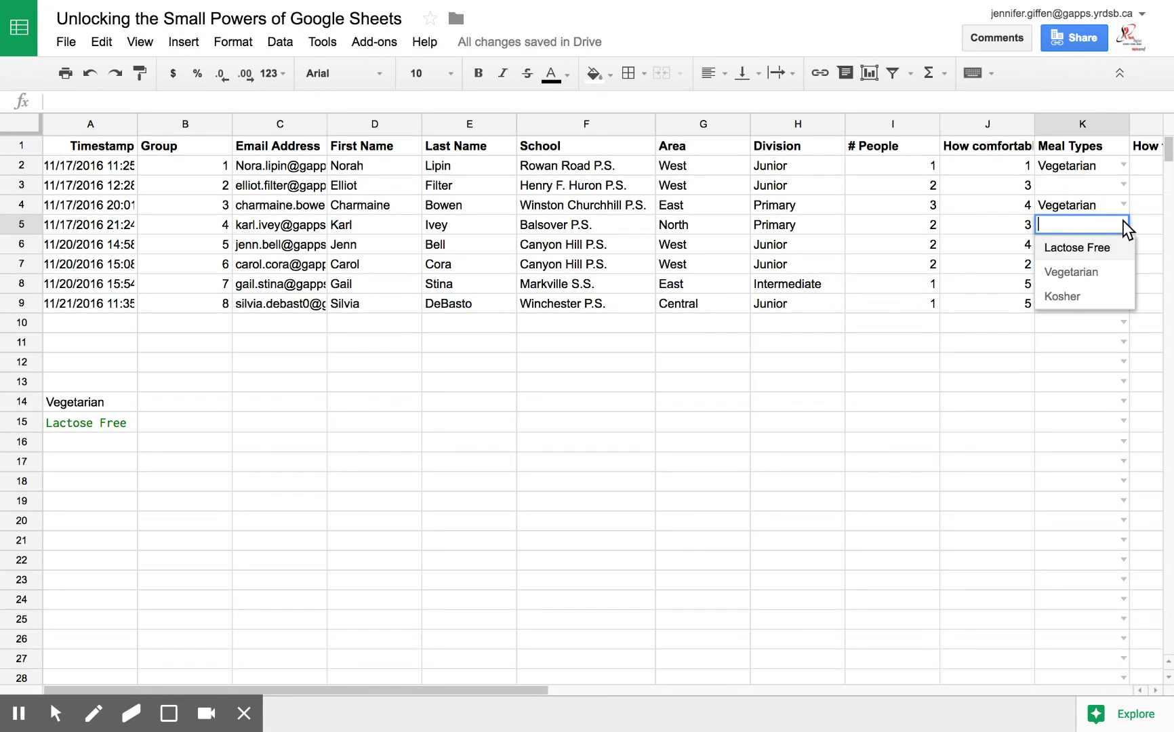
click(46, 437)
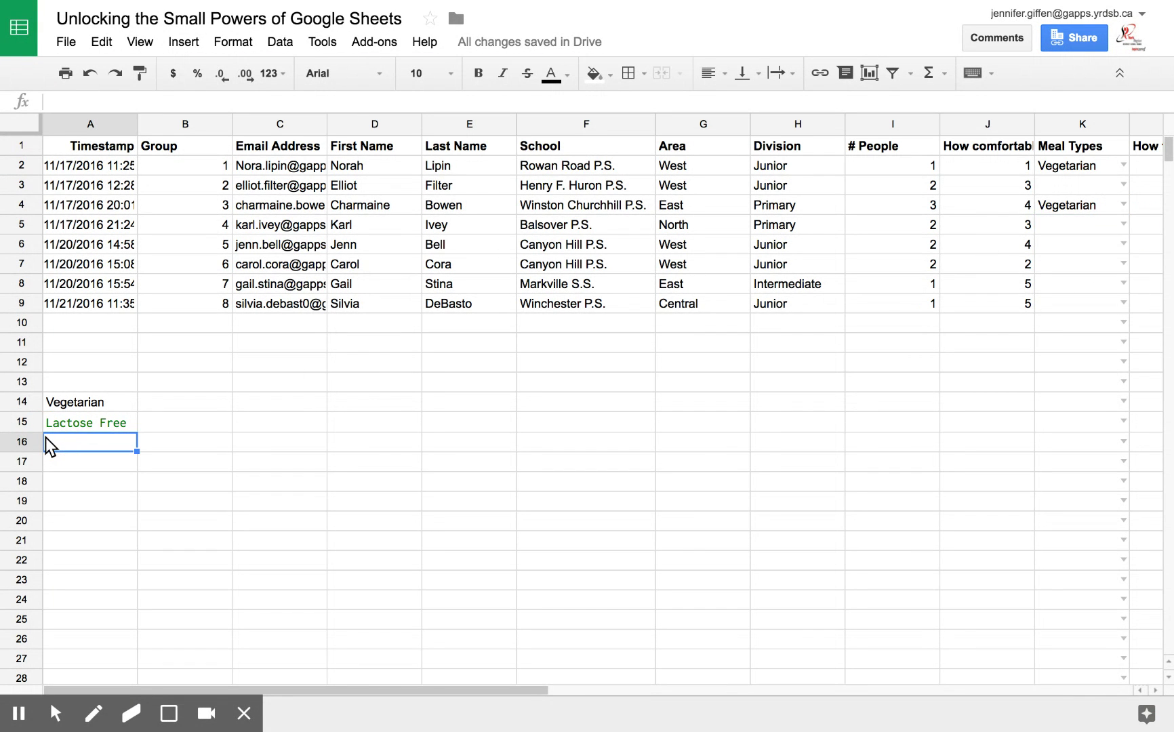
text(Kosher)
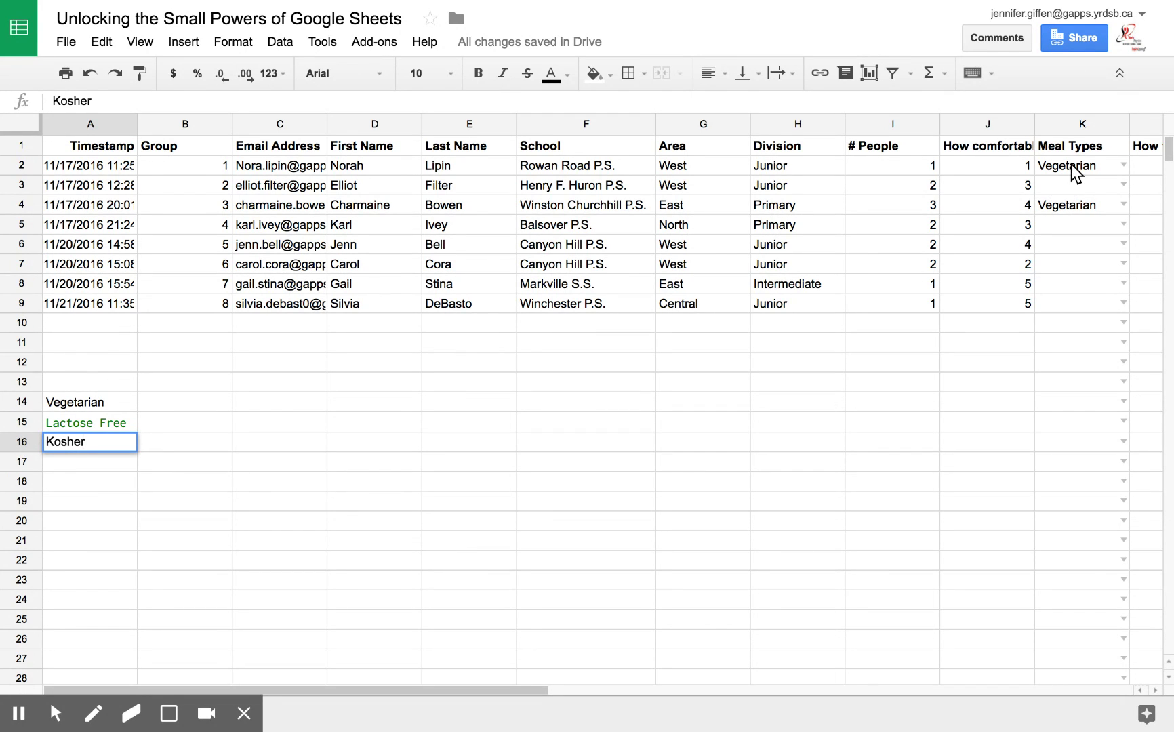
- Change the validation criteria for K2:K31 to a list from the range A14:A16
drag(1077, 173, 1080, 621)
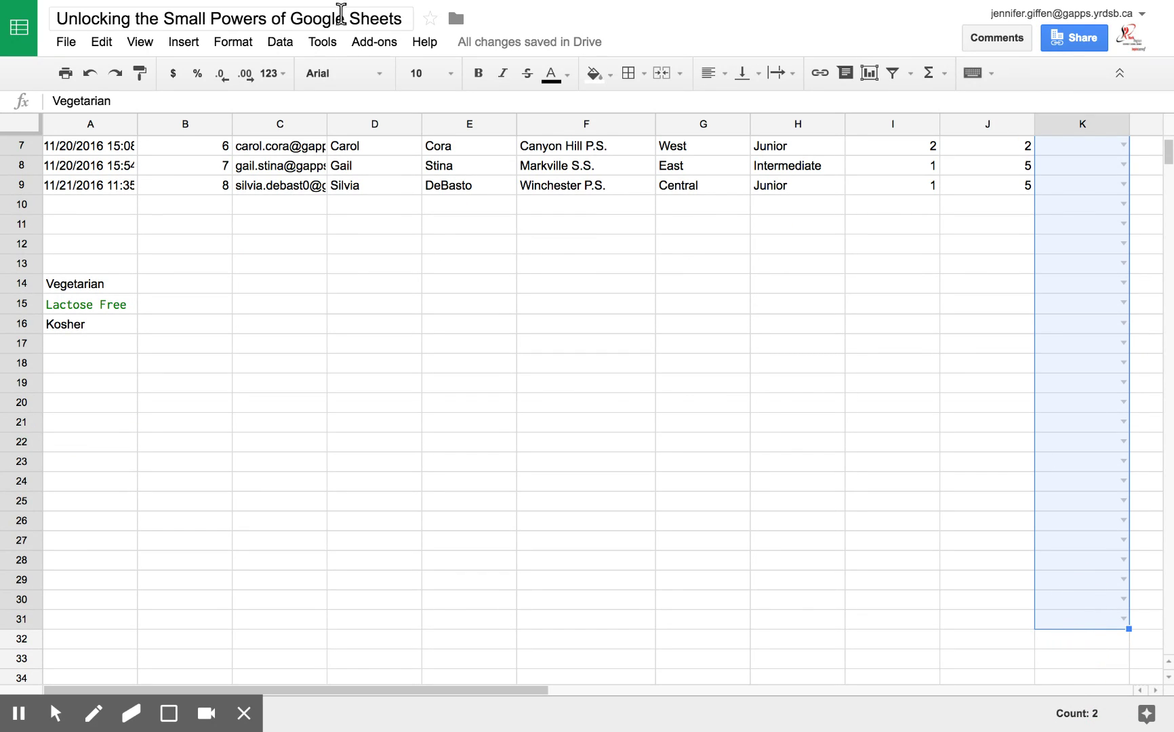
click(286, 42)
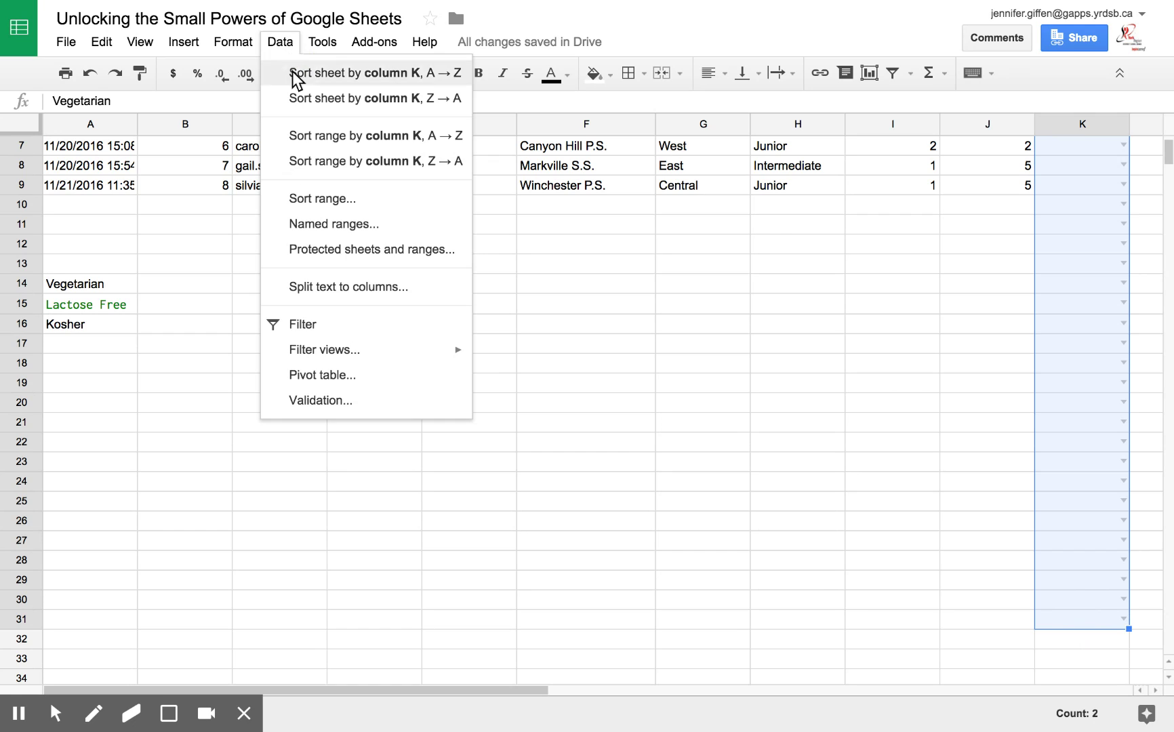
click(305, 402)
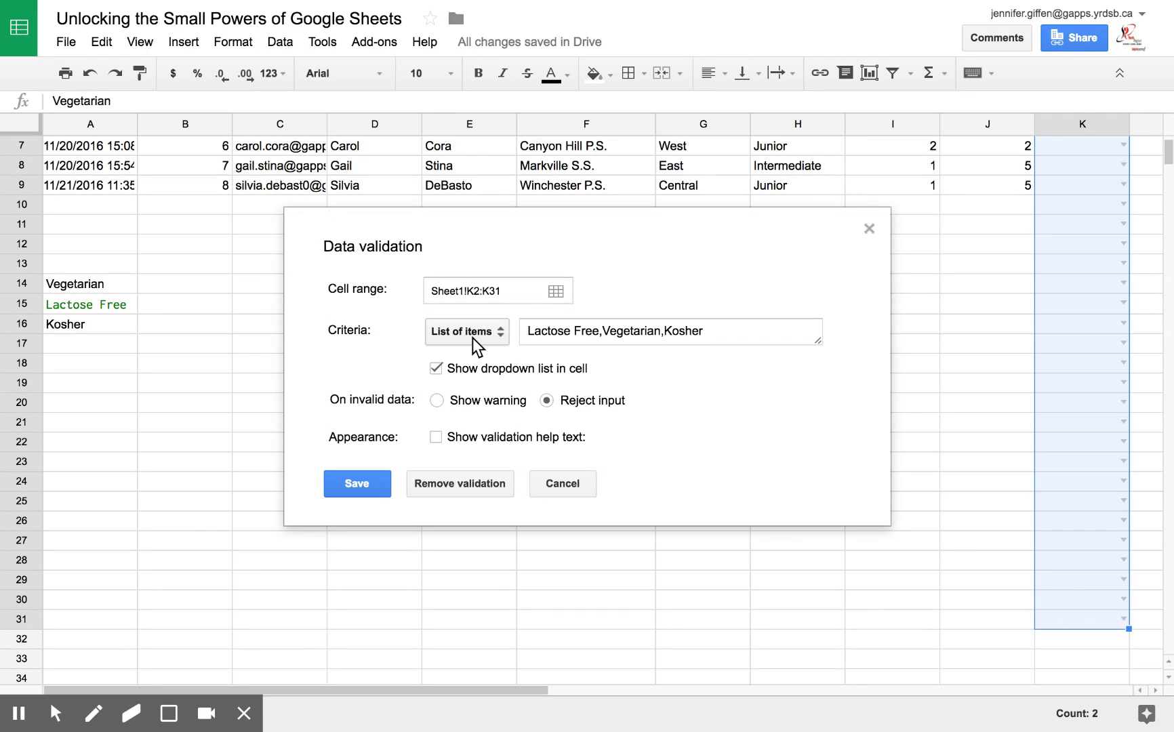
click(498, 335)
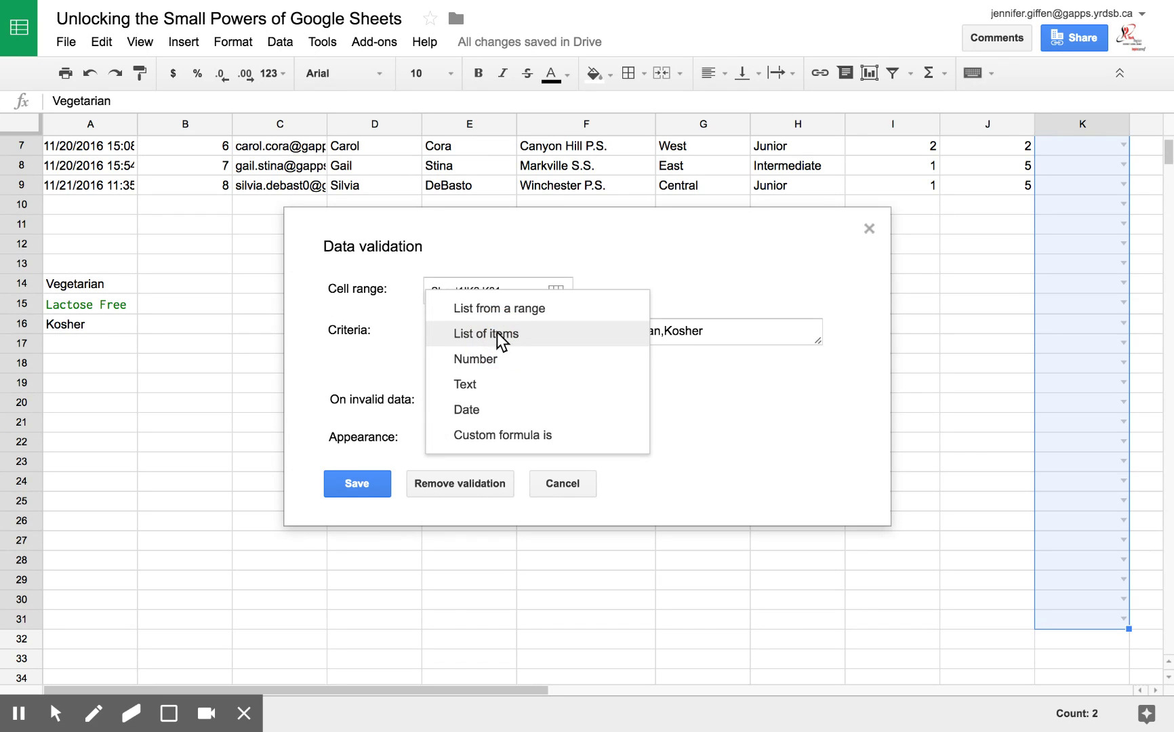
click(500, 309)
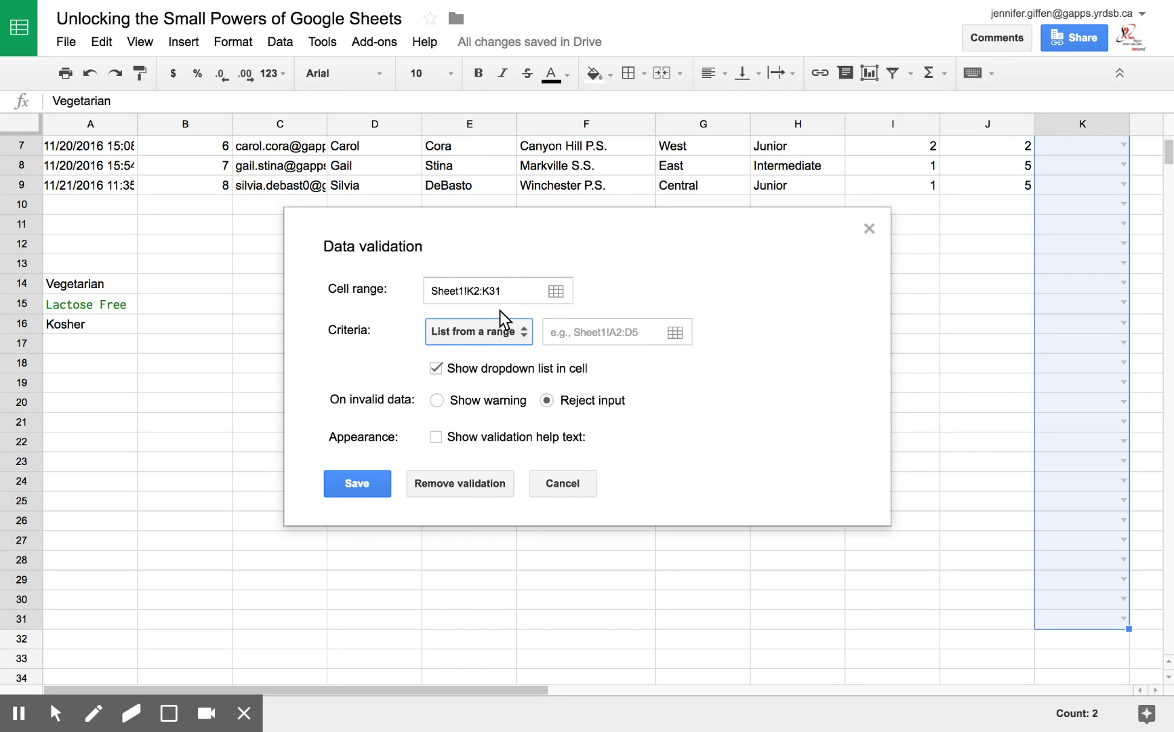
click(564, 326)
click(106, 290)
drag(106, 290, 105, 329)
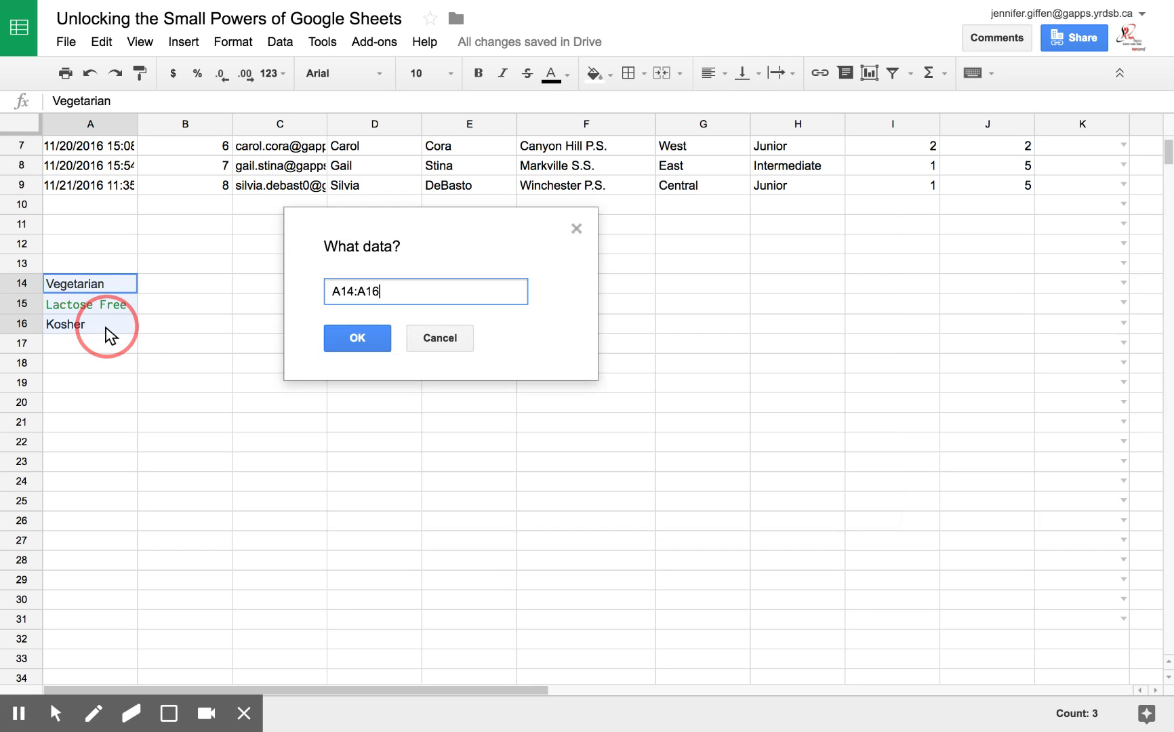
click(338, 334)
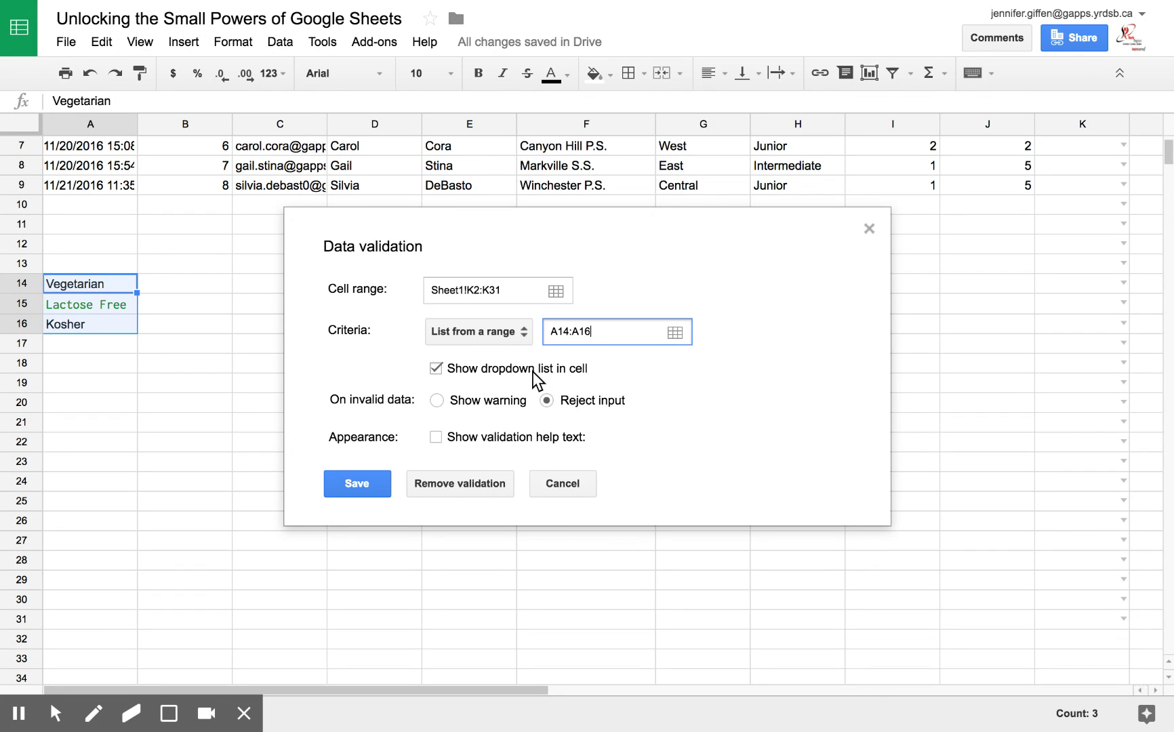
- Switch the validation help text on and back off, and save the rule for K2:K31
click(505, 437)
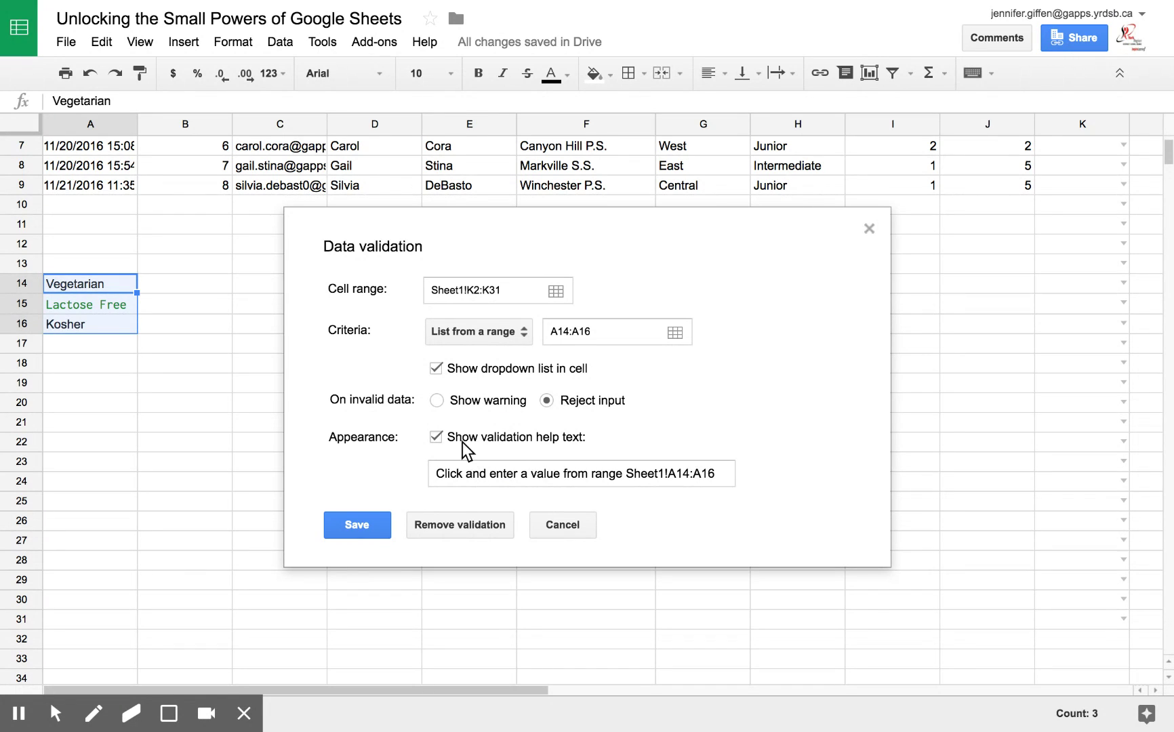
click(436, 437)
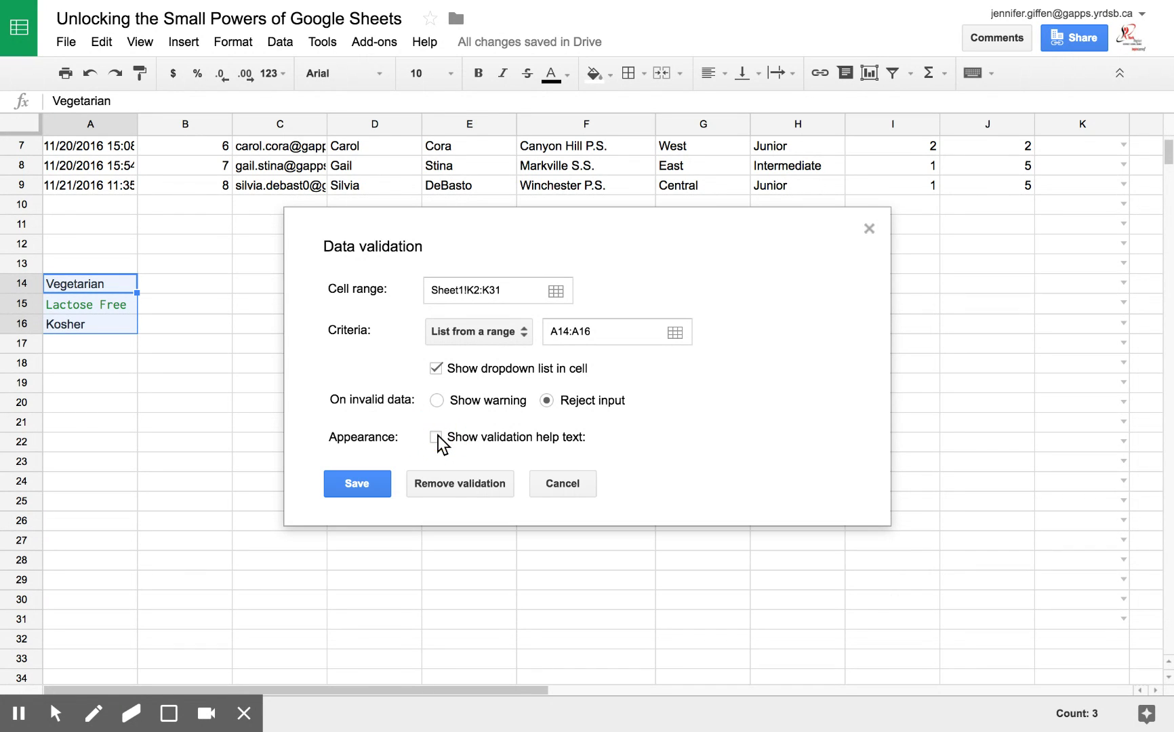
click(375, 481)
scroll(985, 272, up, 3)
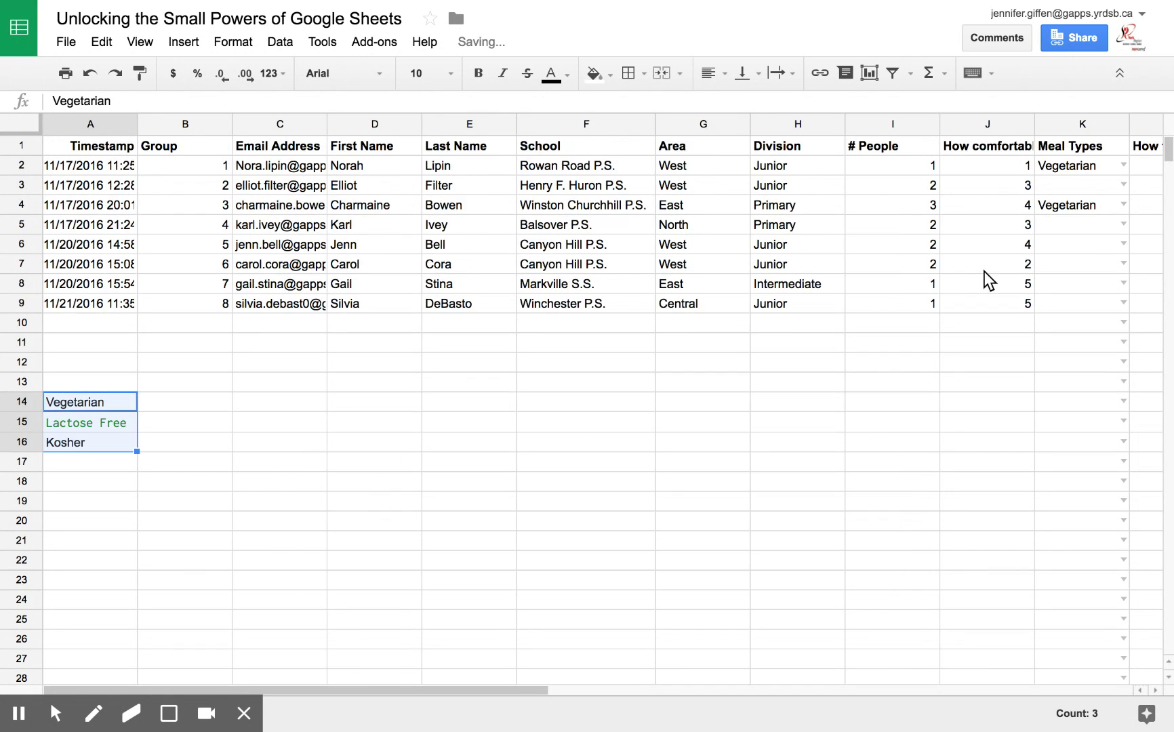
- Check the meal options offered in cell K5 and add Halal to the source list in cell A17
click(1124, 224)
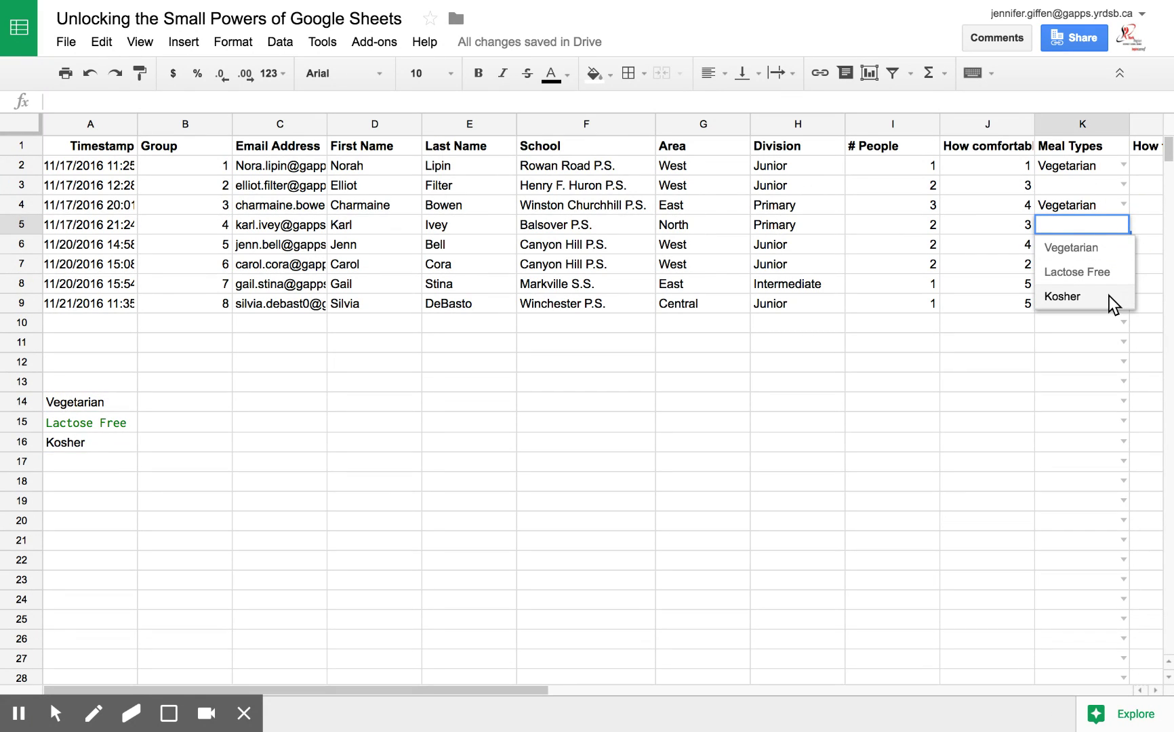
click(94, 457)
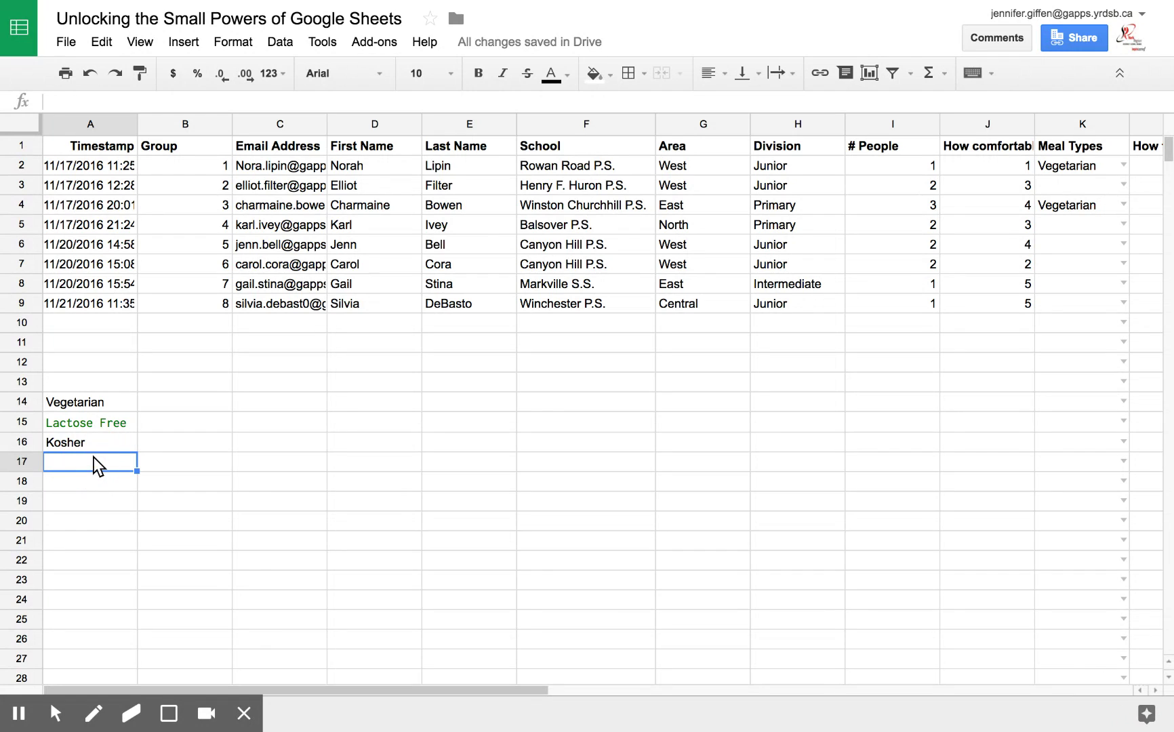
text(Halal)
key(Return)
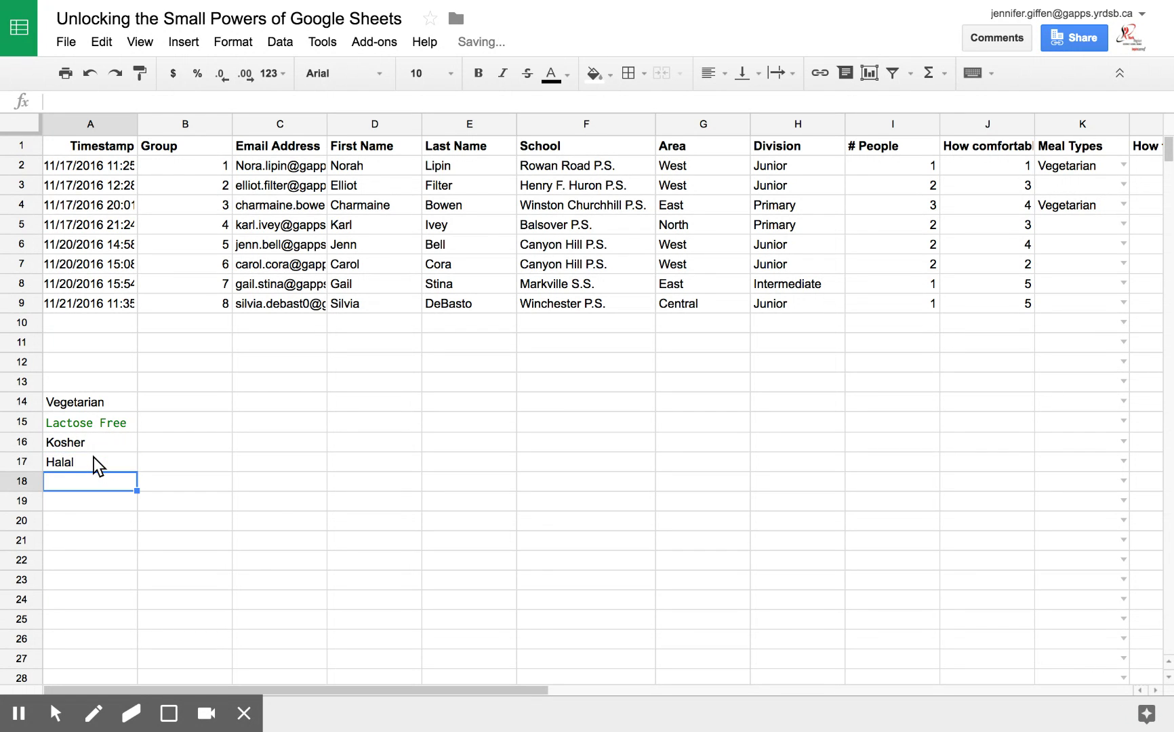
- Extend the source range of the K2:K31 validation rule to Sheet1!A14:A17 and save it
drag(1103, 166, 1083, 642)
click(281, 44)
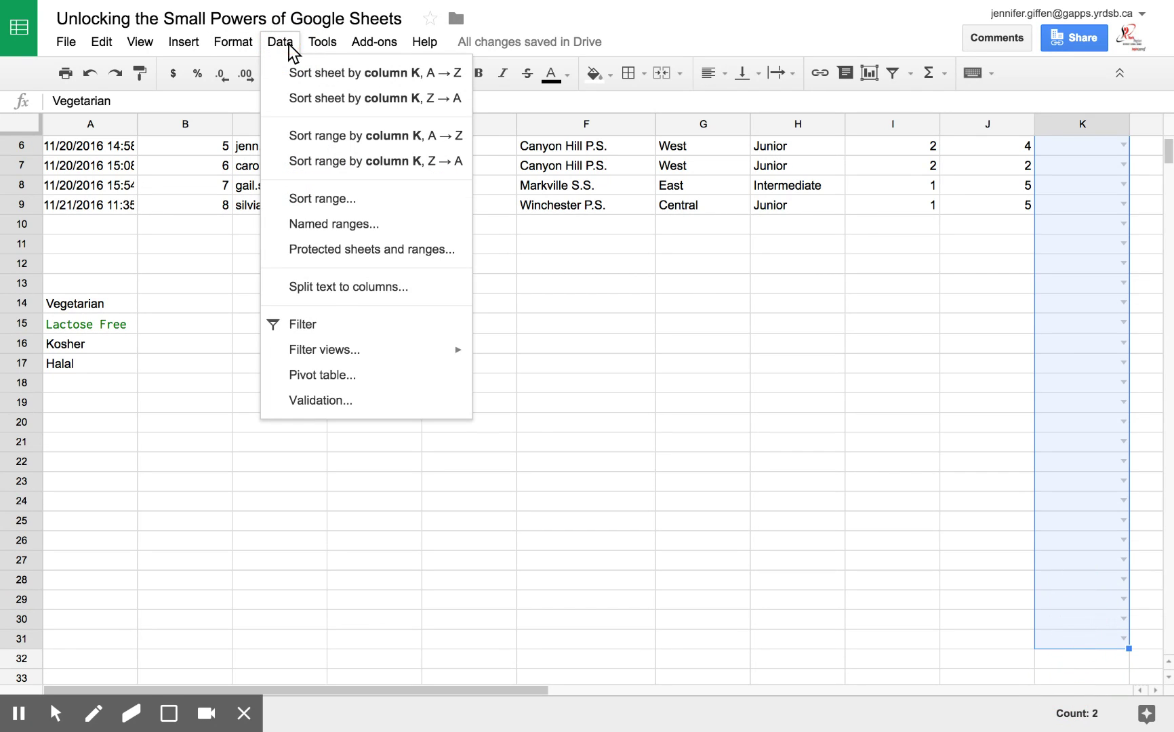
click(343, 401)
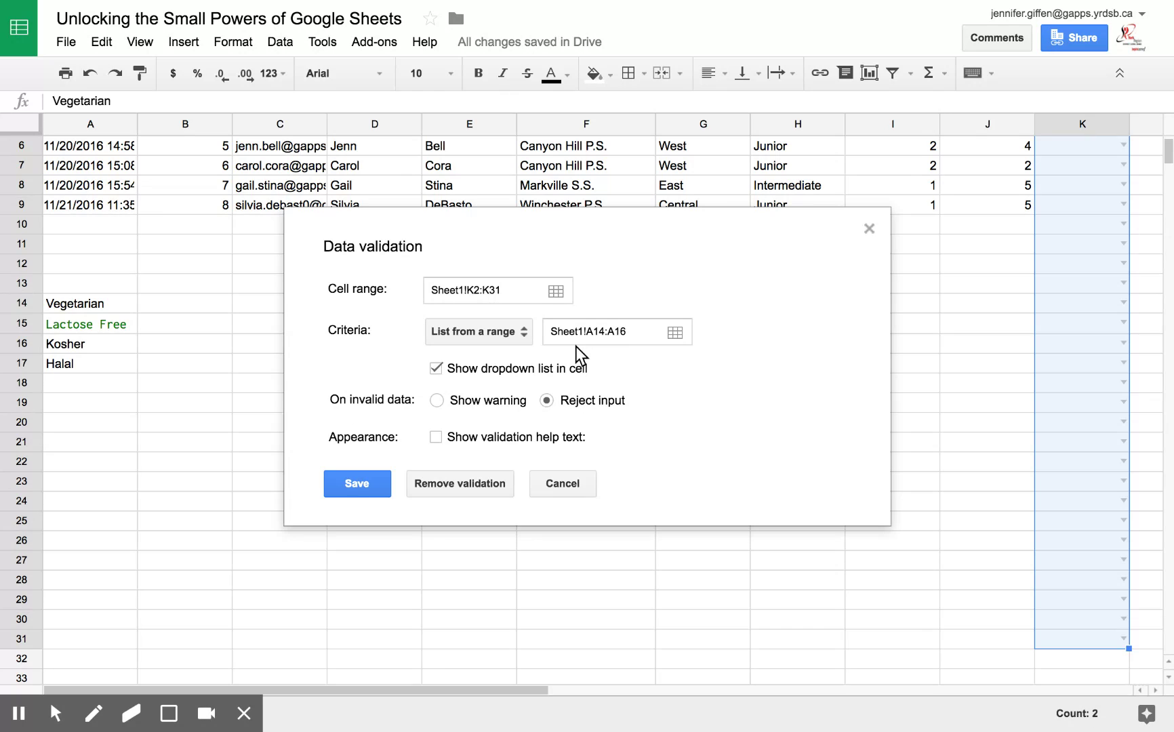
click(630, 335)
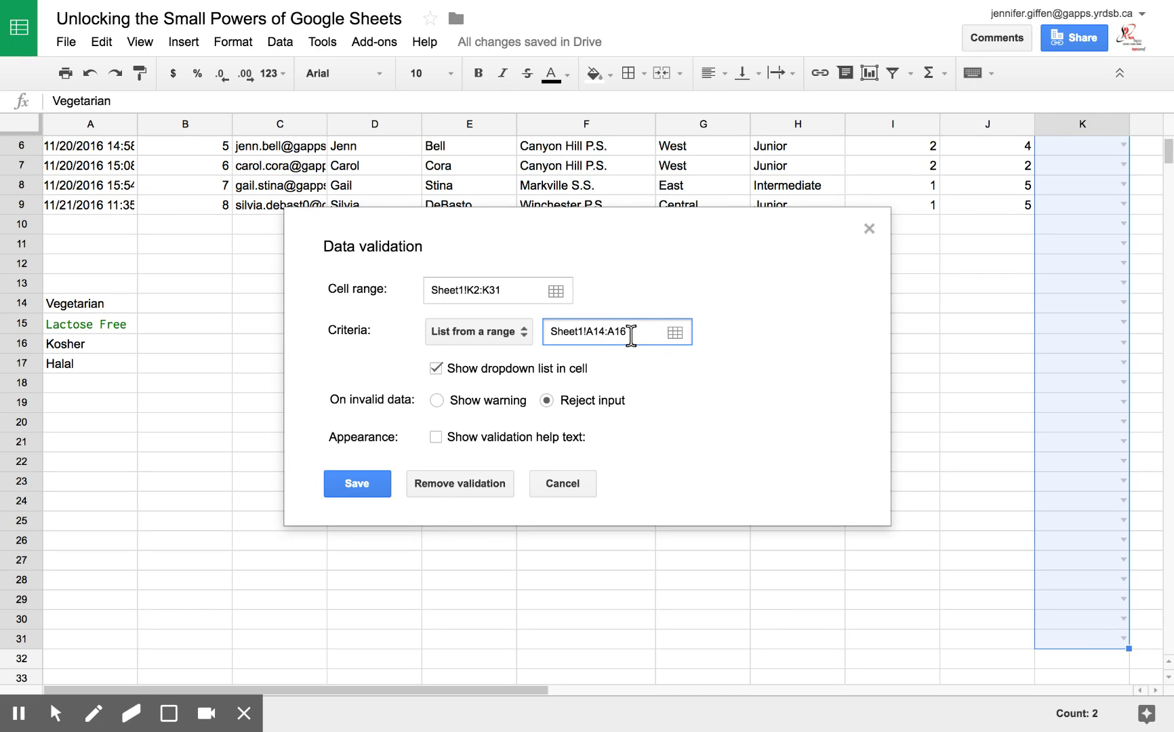
key(BackSpace)
text(7)
click(366, 486)
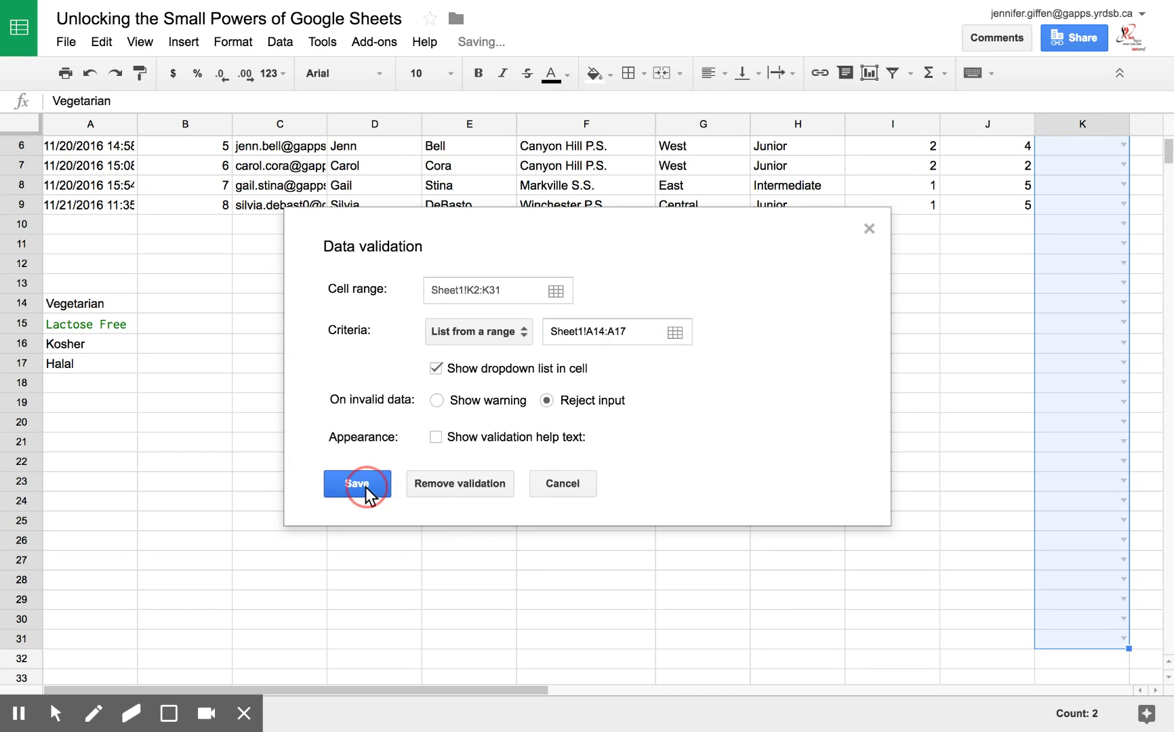
- Examine the meal options offered in cell K6 and close the list without choosing one
scroll(1003, 335, up, 3)
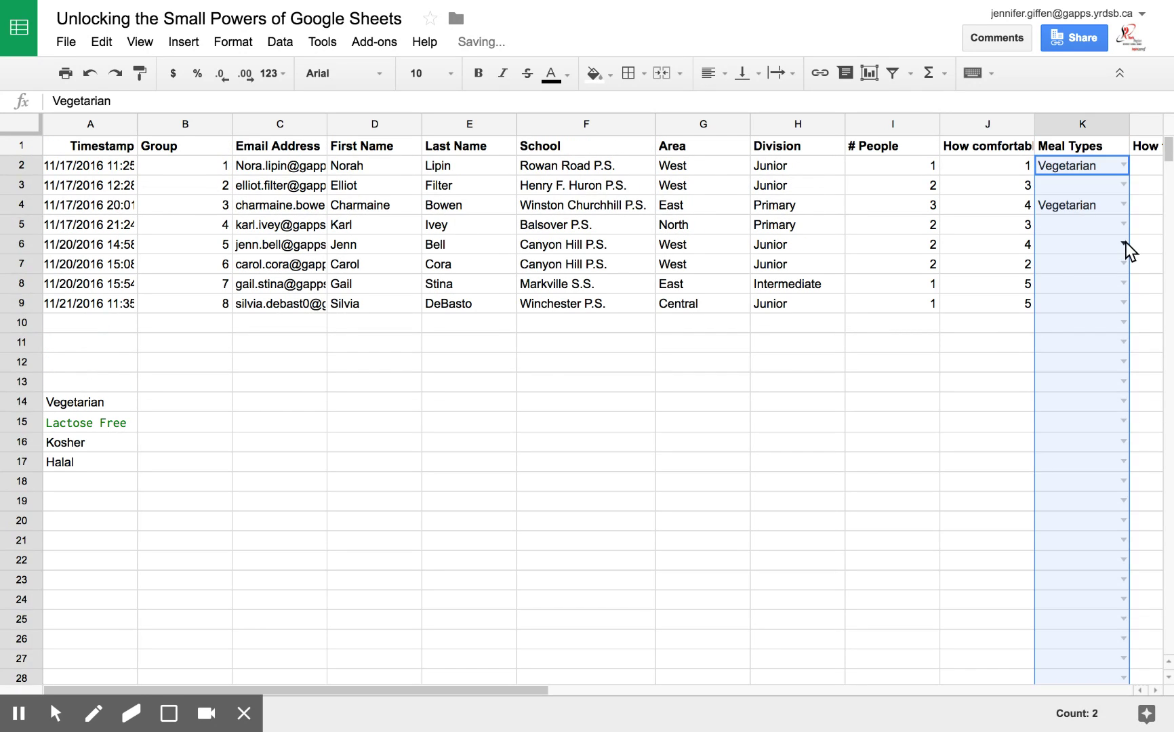
click(1126, 243)
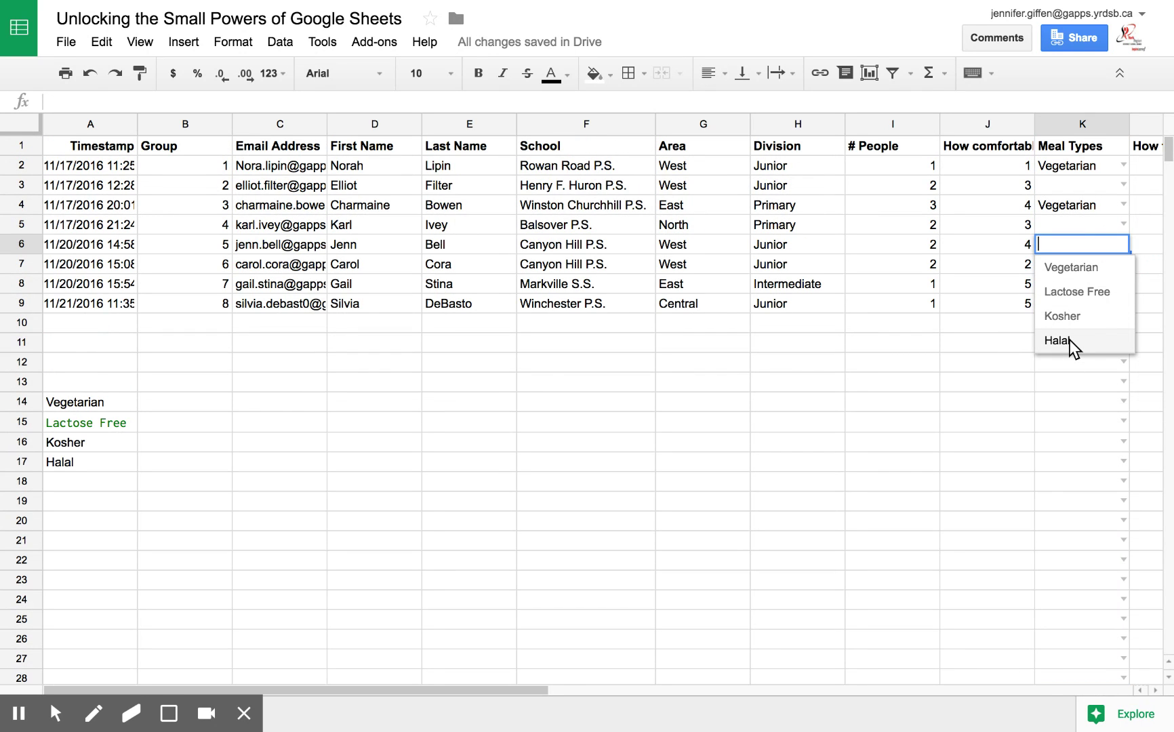
click(1018, 301)
- Clear the # People values in I2:I9 and choose Number as the validation criteria for that range
drag(922, 164, 920, 313)
key(Delete)
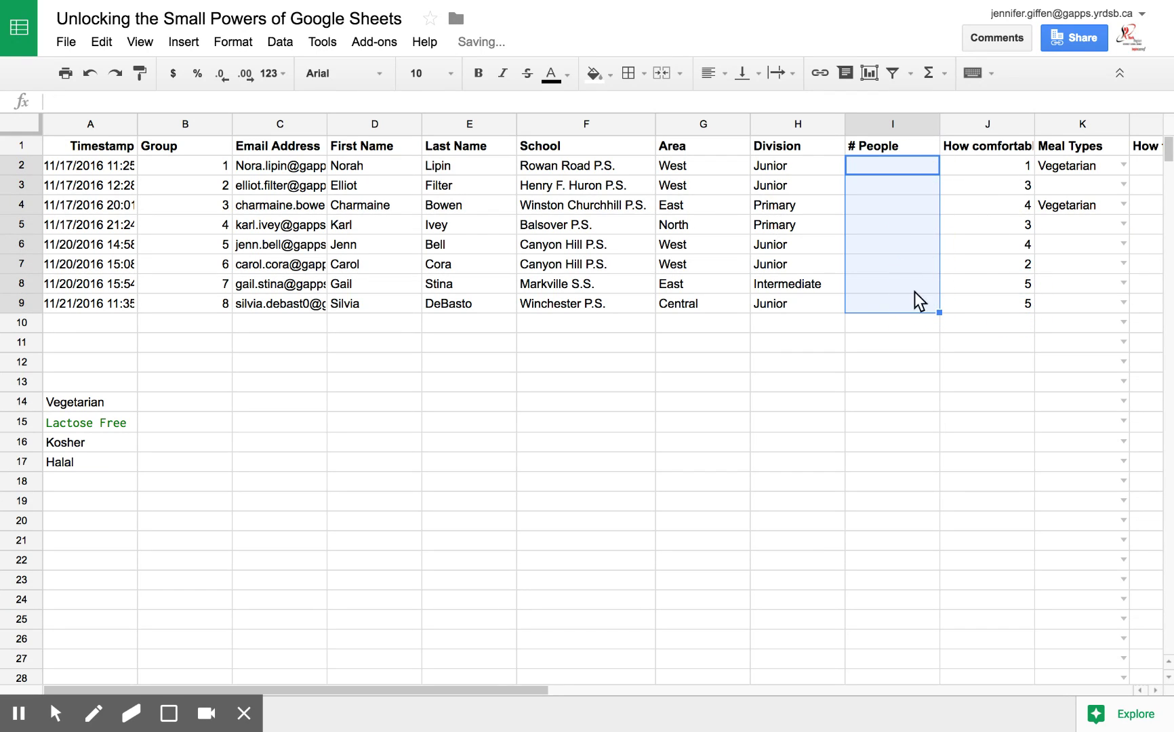
click(280, 41)
click(317, 402)
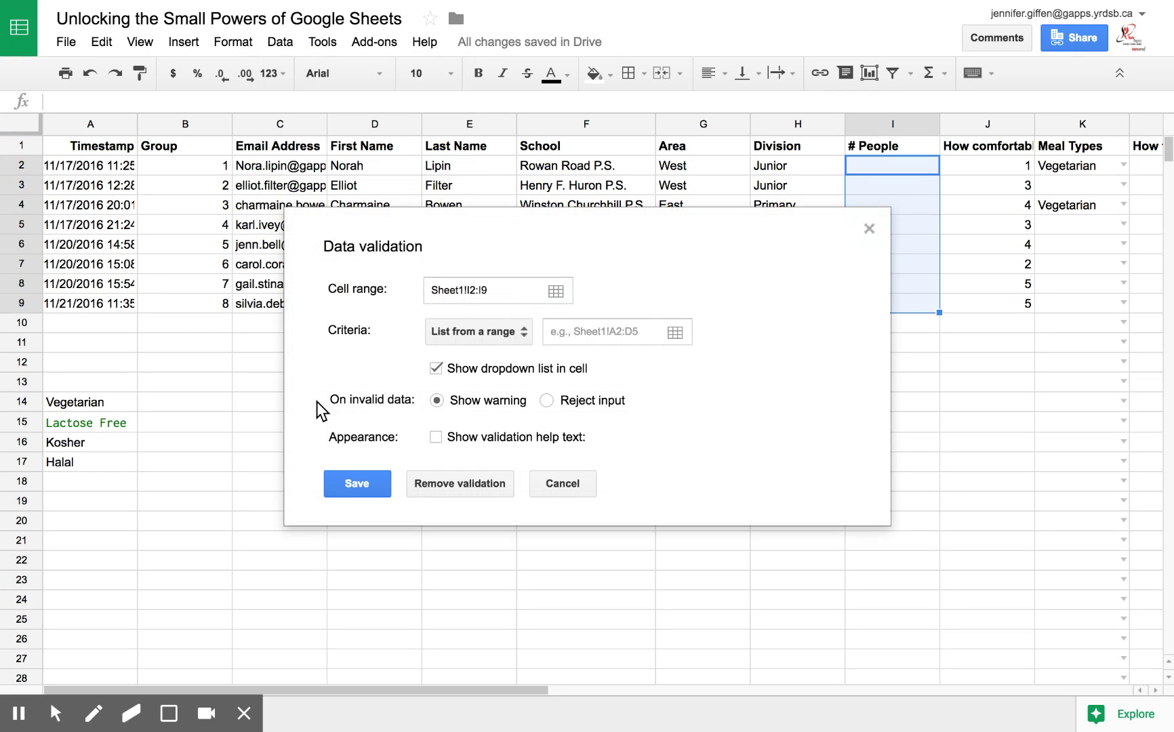
click(517, 335)
click(498, 384)
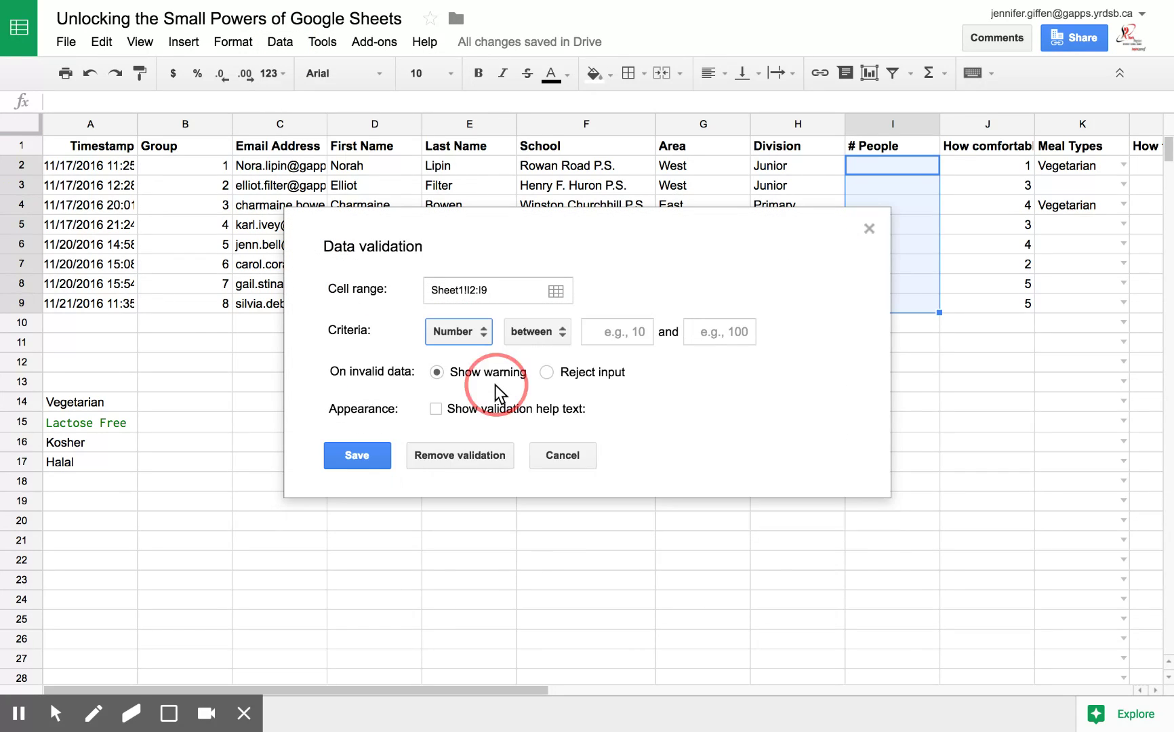
- Restrict I2:I9 to numbers between 1 and 4 with invalid input rejected, and save the rule
click(565, 337)
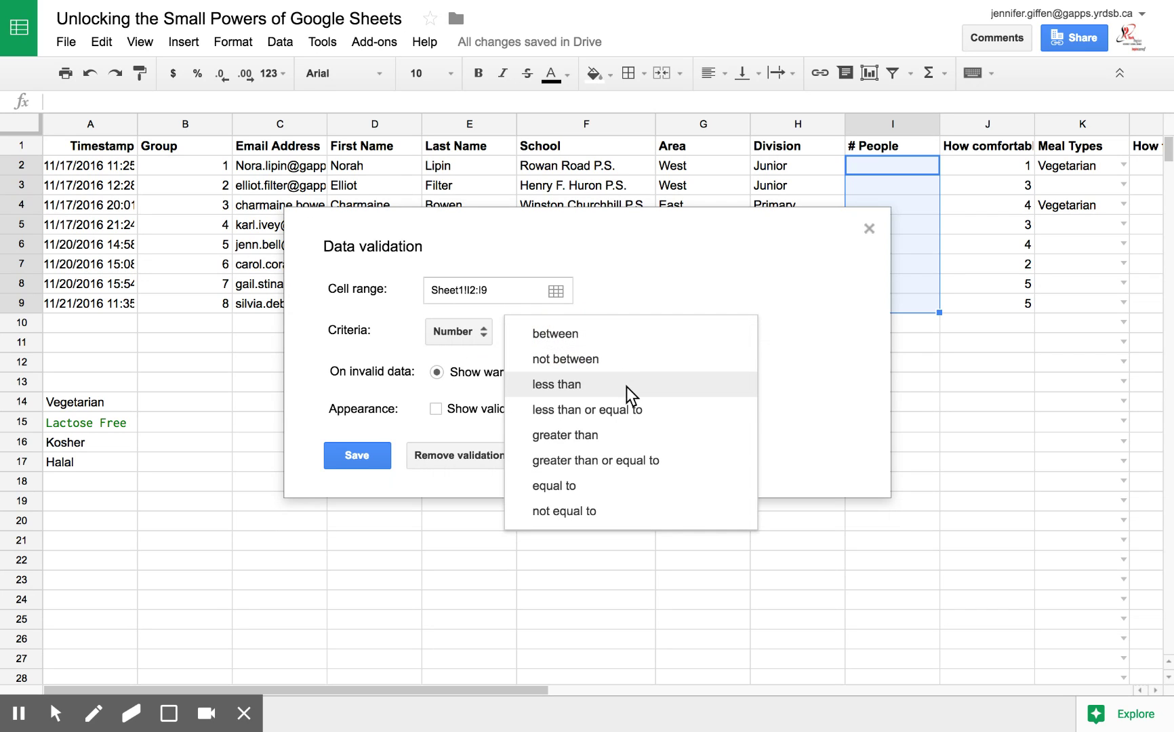
click(613, 299)
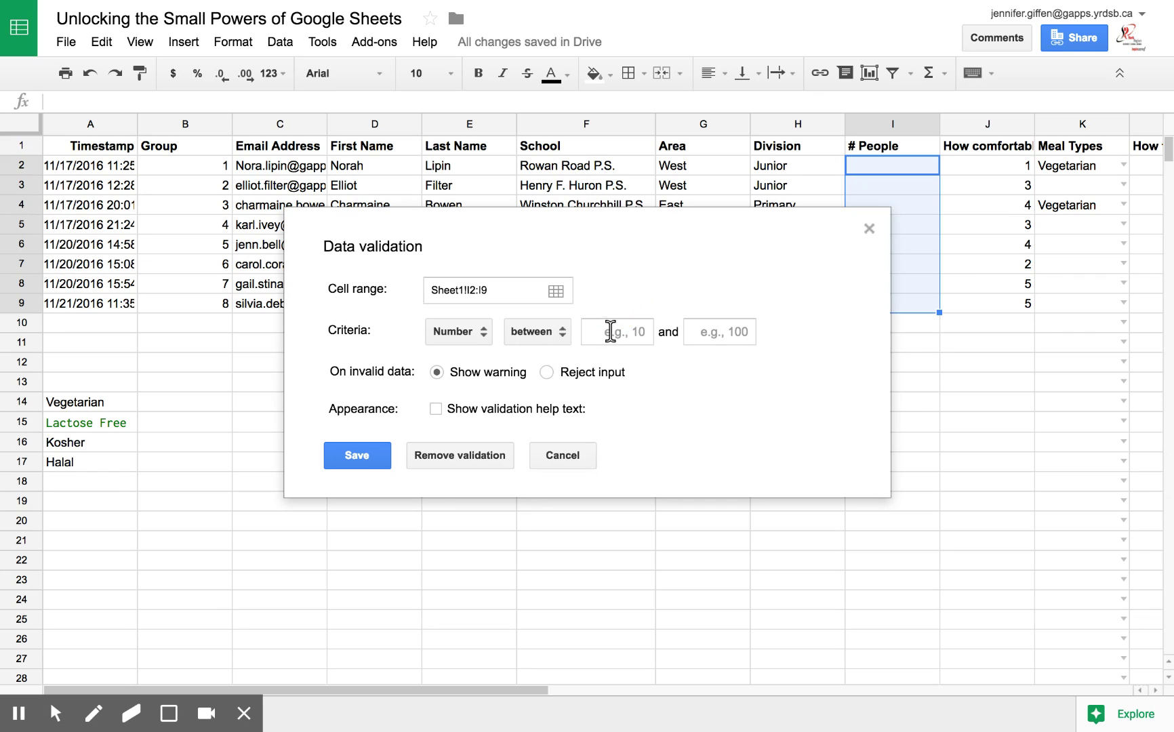
click(612, 332)
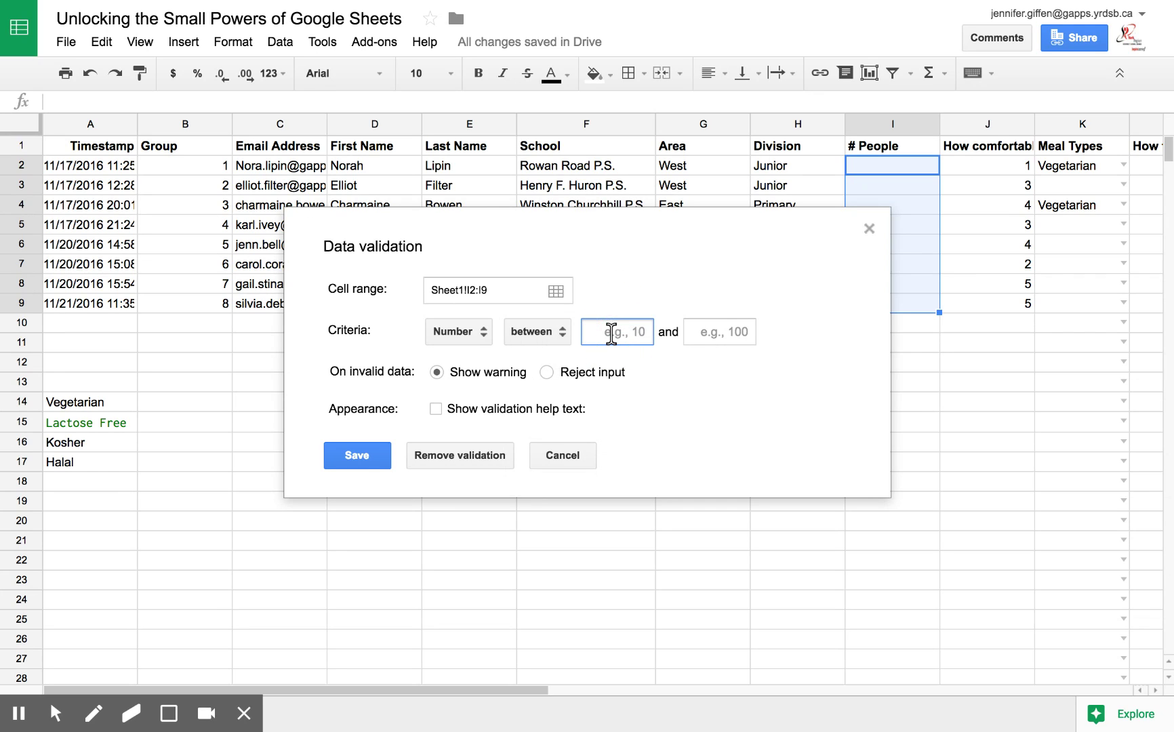
text(1)
click(707, 331)
text(4)
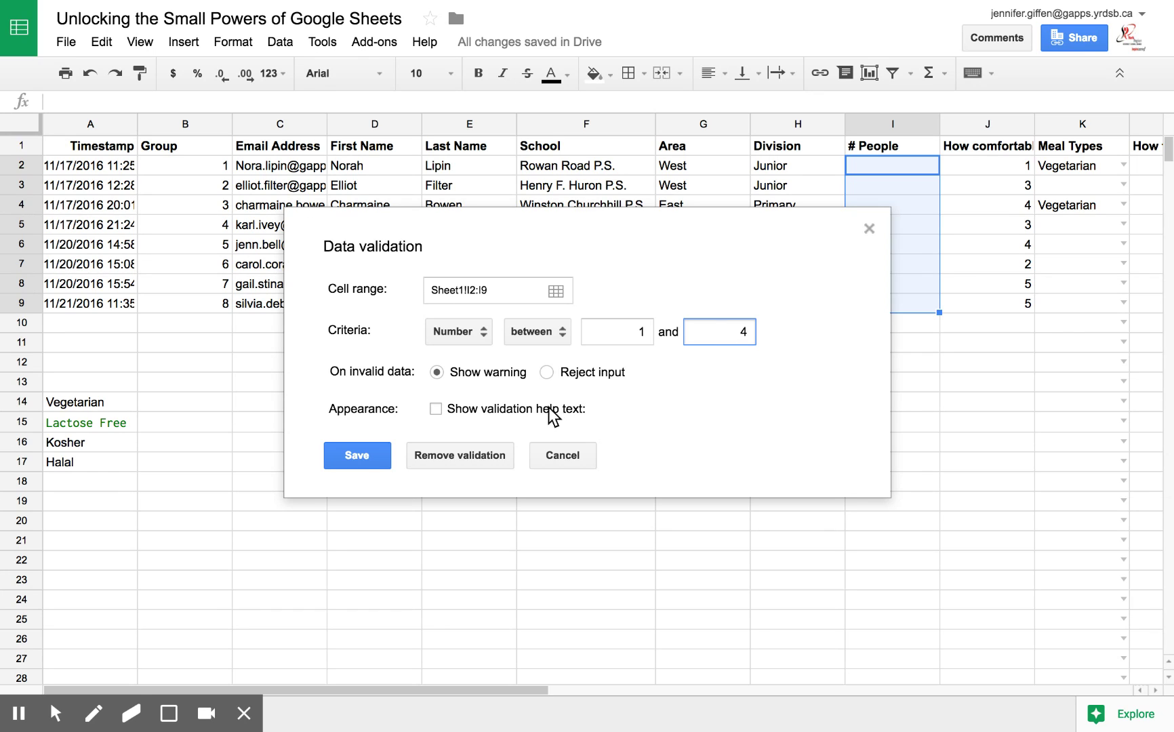
click(546, 373)
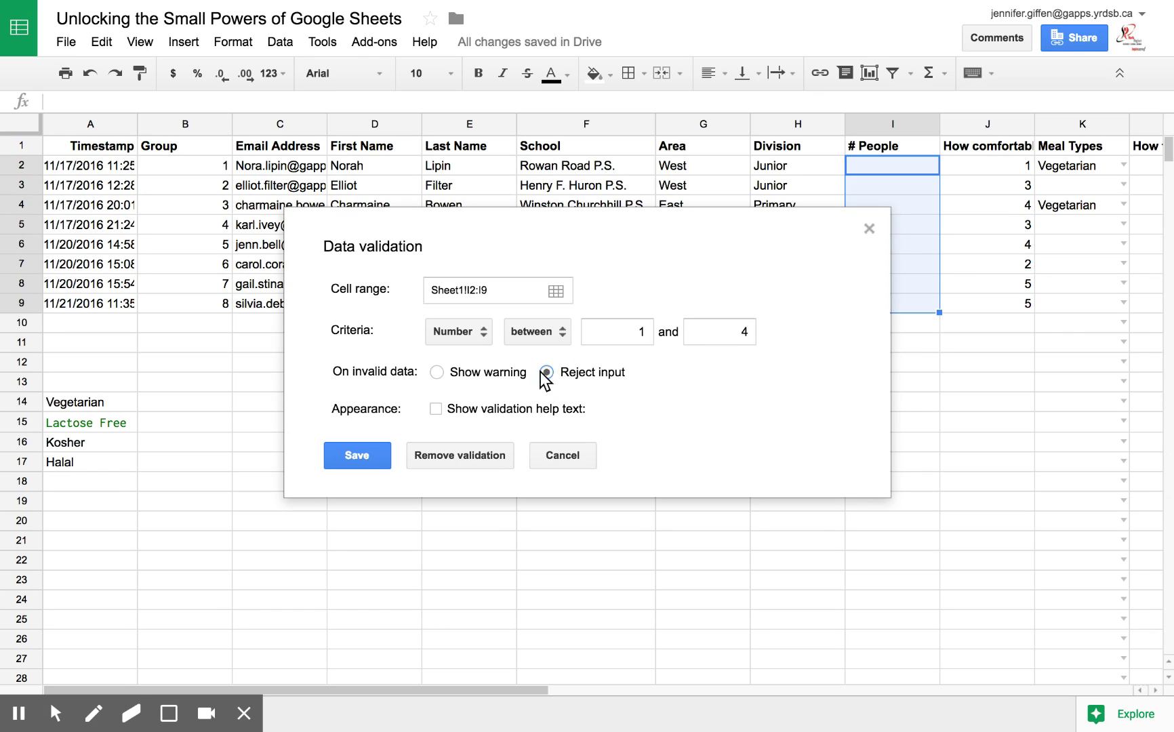
click(358, 455)
- Test the number rule by entering 1 in cell I2 and trying to enter 6 in cell I3
click(907, 168)
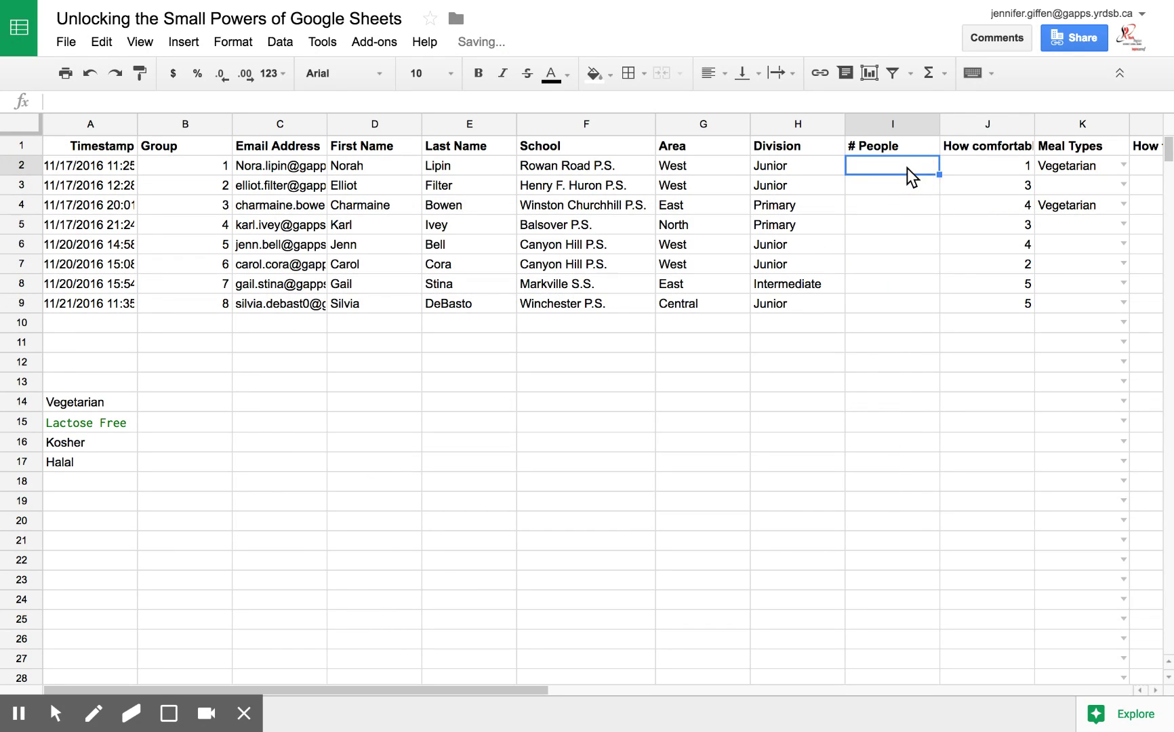
text(1)
key(Return)
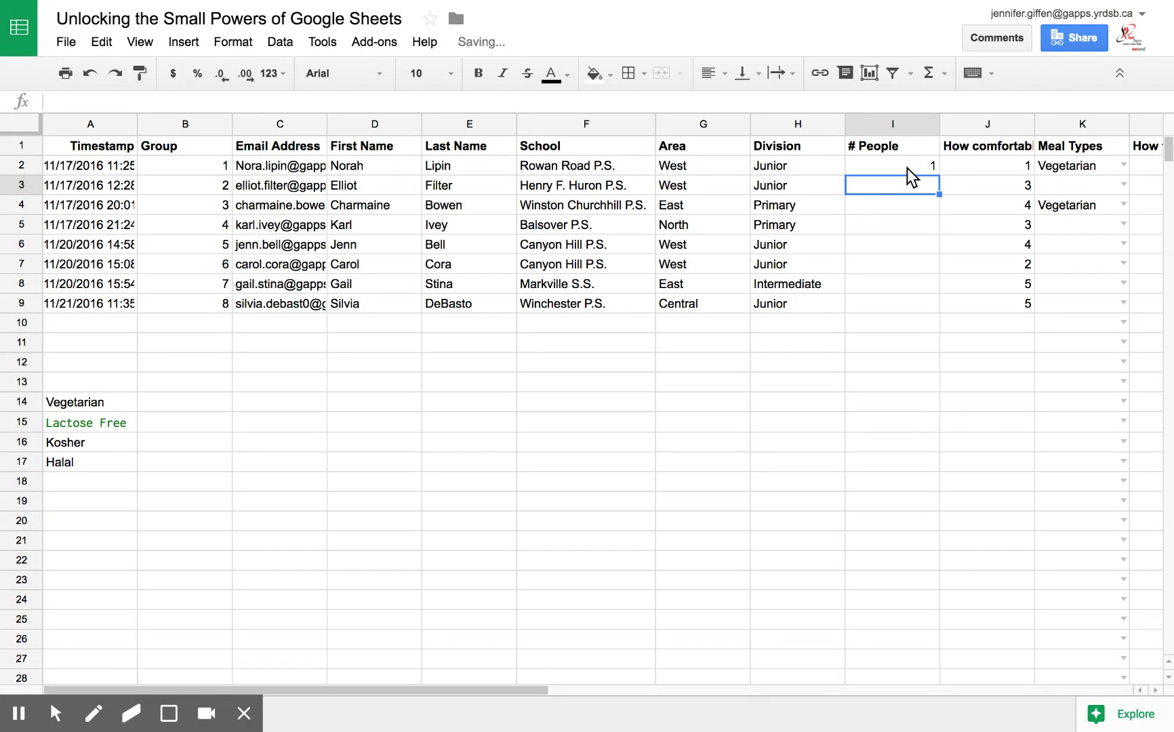
text(6)
key(Return)
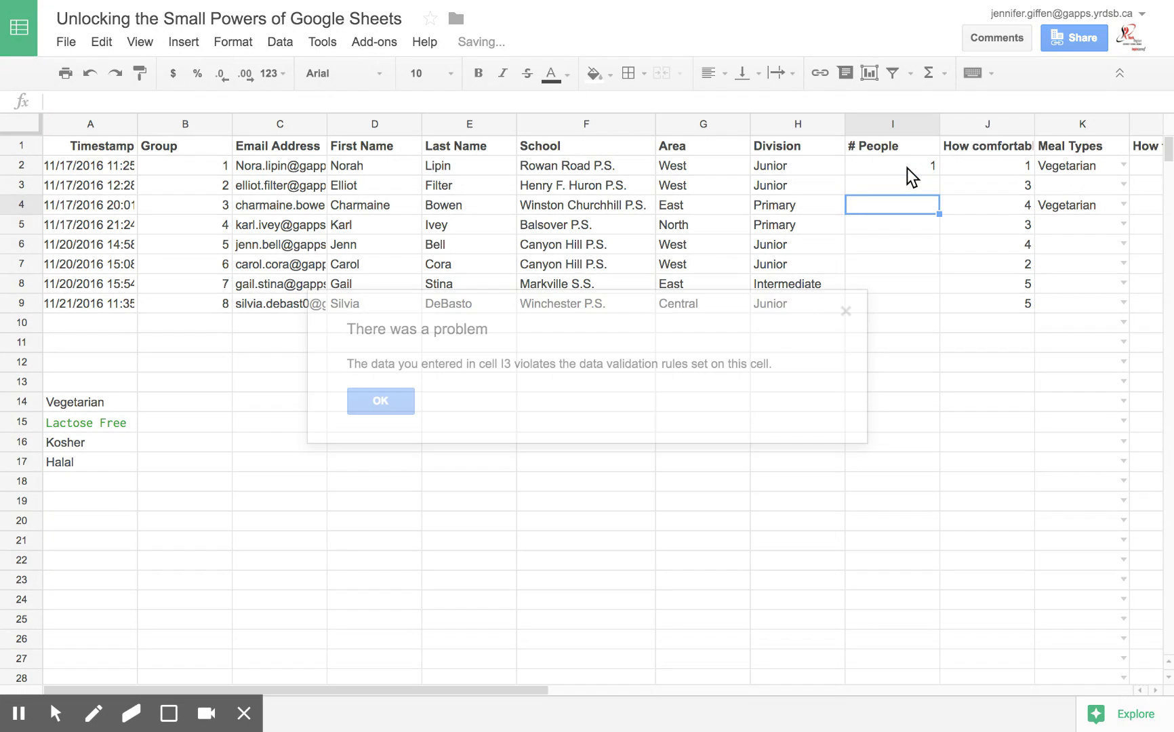